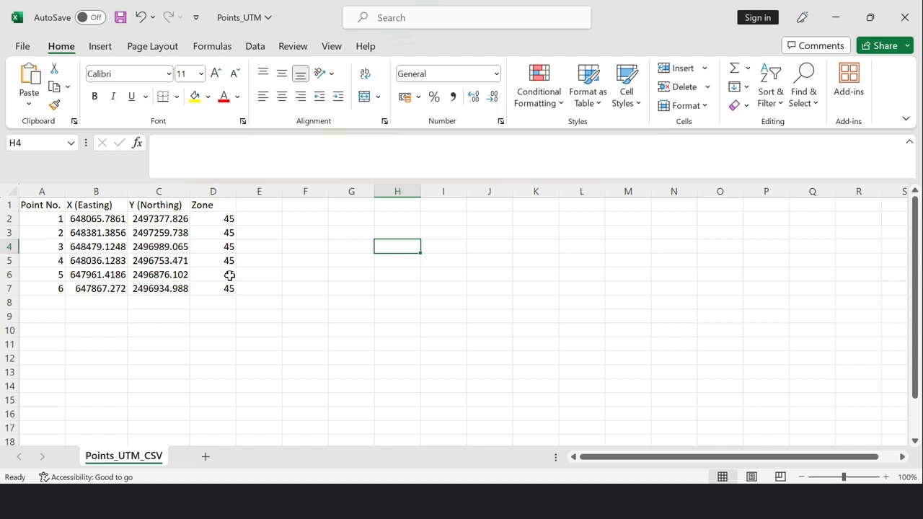
- Save the Excel point table as a CSV UTF-8 (Comma delimited) file named Points_UTM_CSV
left_click(24, 47)
left_click(57, 241)
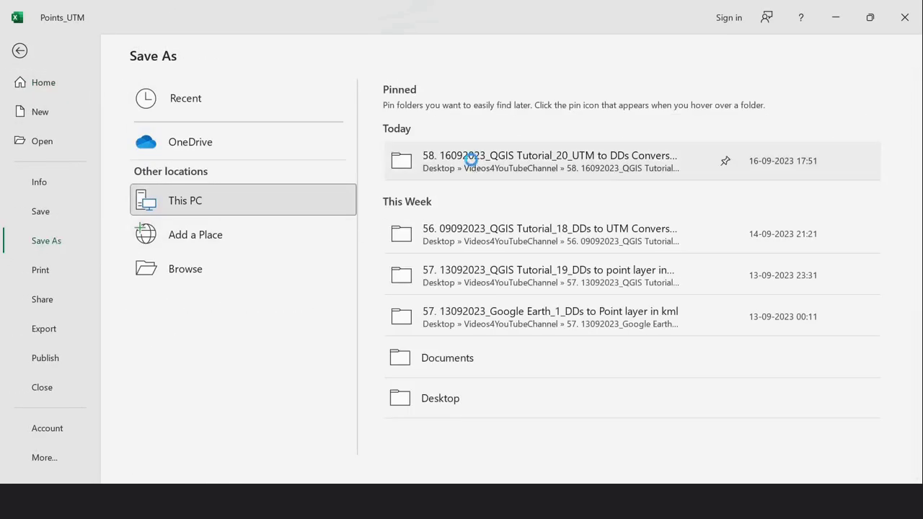
left_click(471, 158)
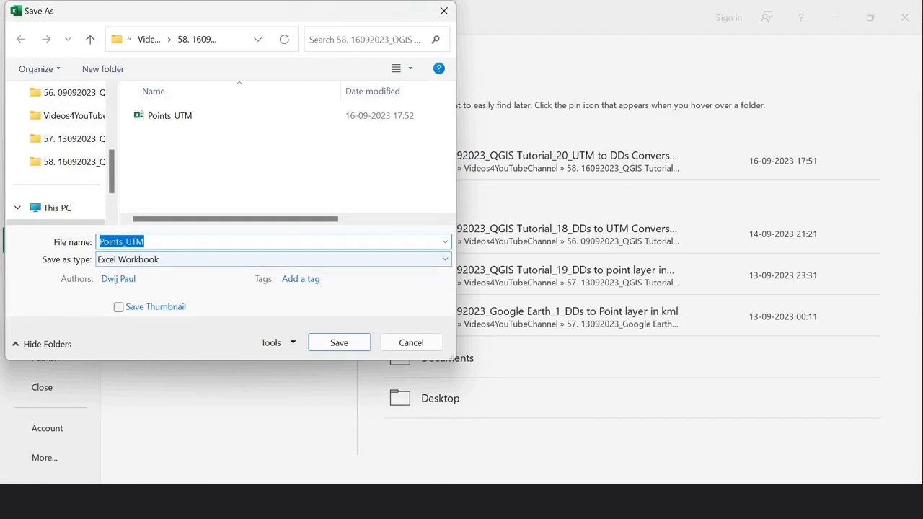
key("End")
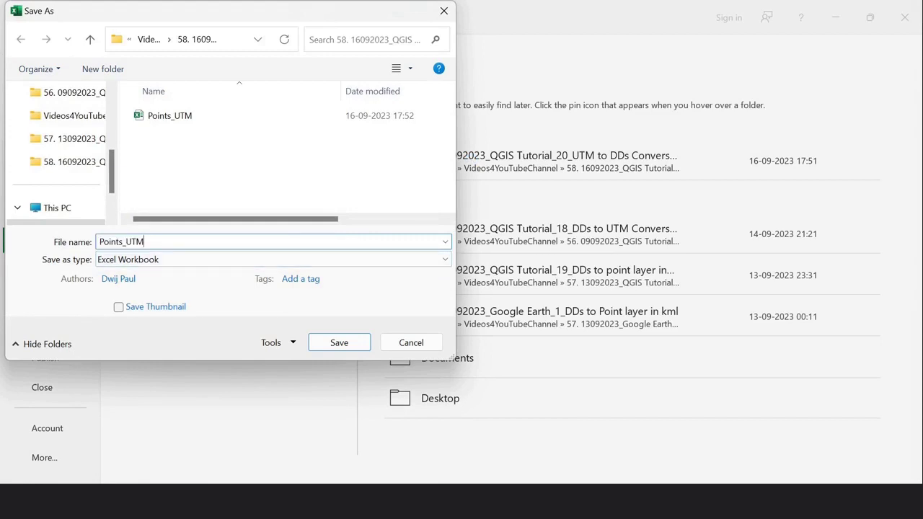
type("_CS")
type("V")
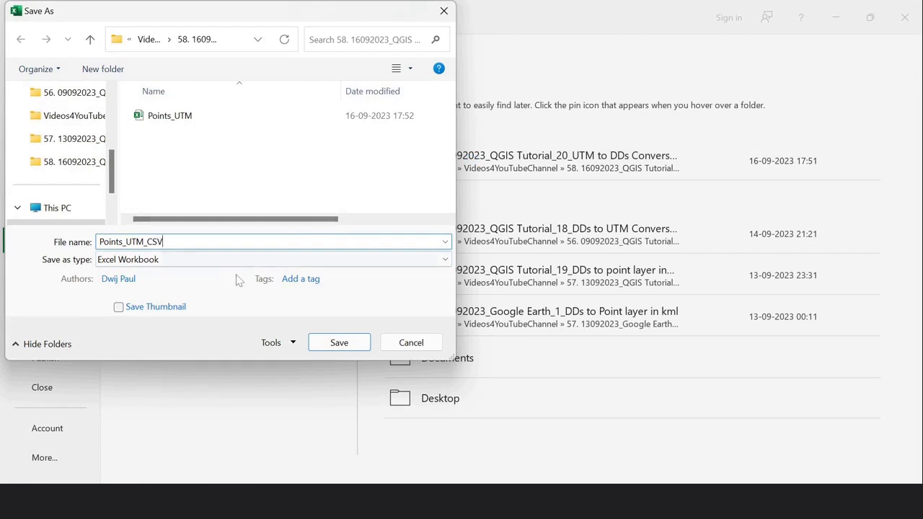
left_click(260, 261)
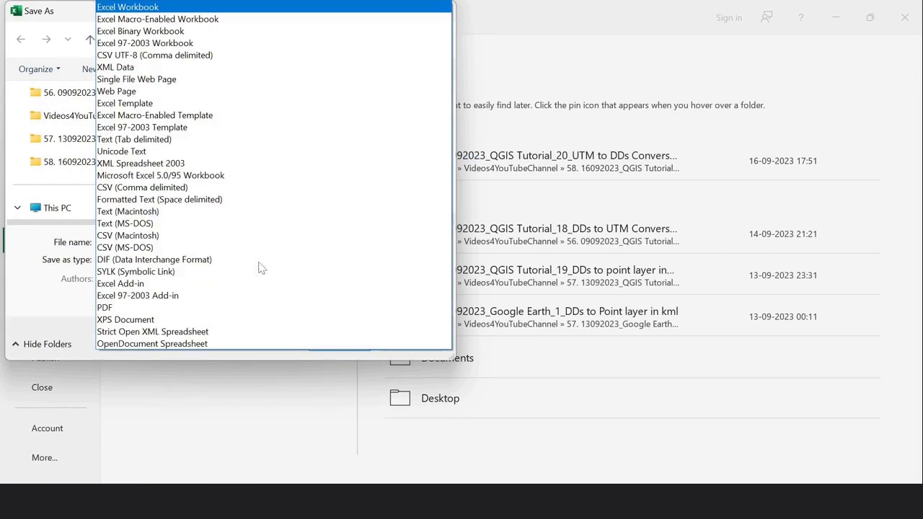
left_click(249, 55)
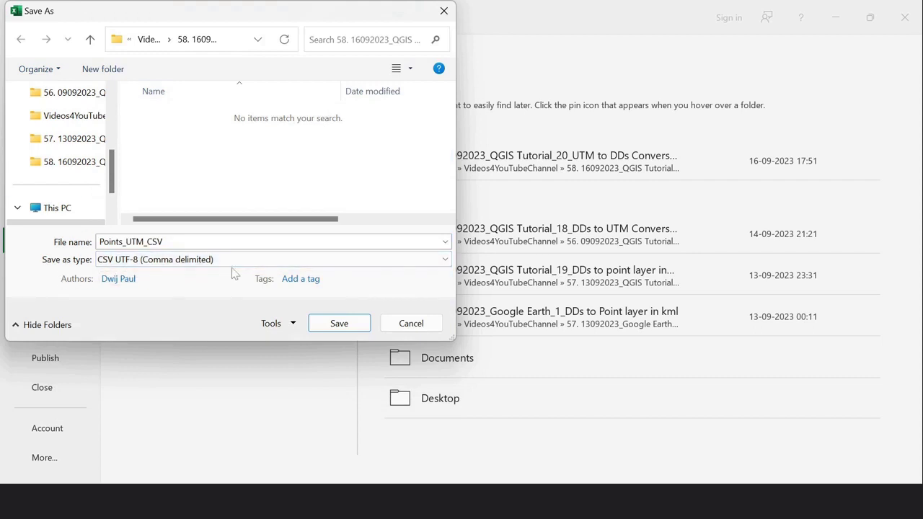
left_click(352, 330)
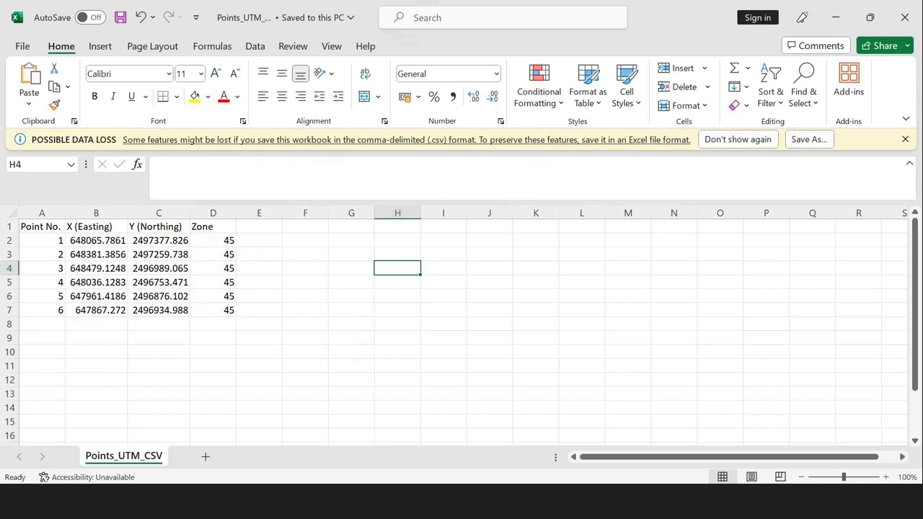
- Set the QGIS project CRS to WGS 84 / UTM zone 45N (EPSG:32645)
left_click(579, 508)
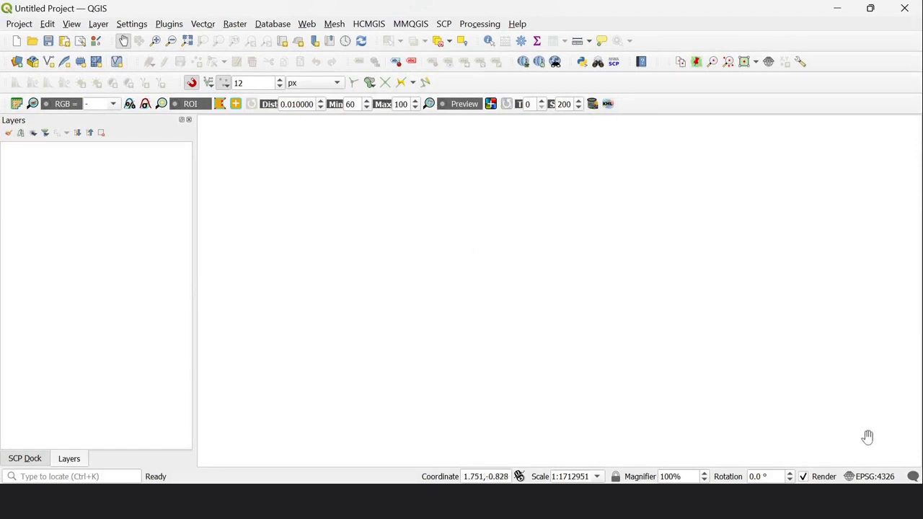
left_click(876, 477)
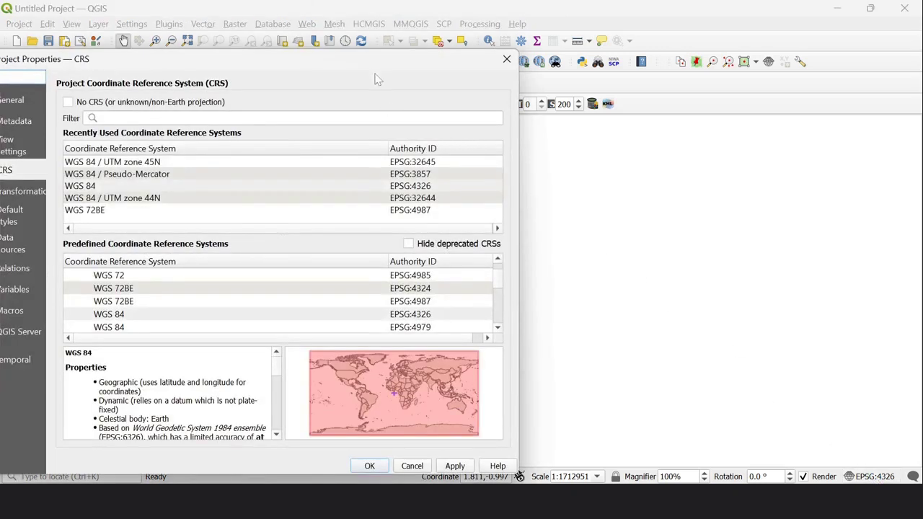
left_click_drag(374, 67, 382, 34)
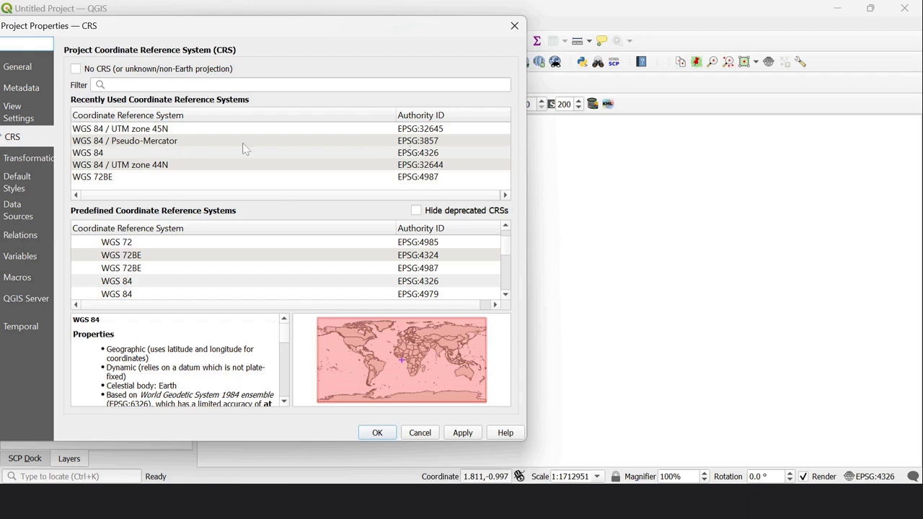
left_click(175, 130)
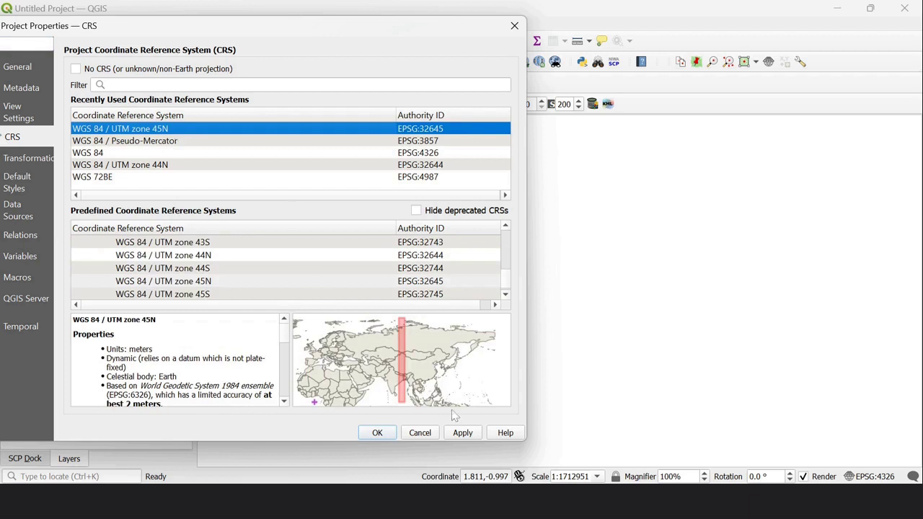
left_click(463, 434)
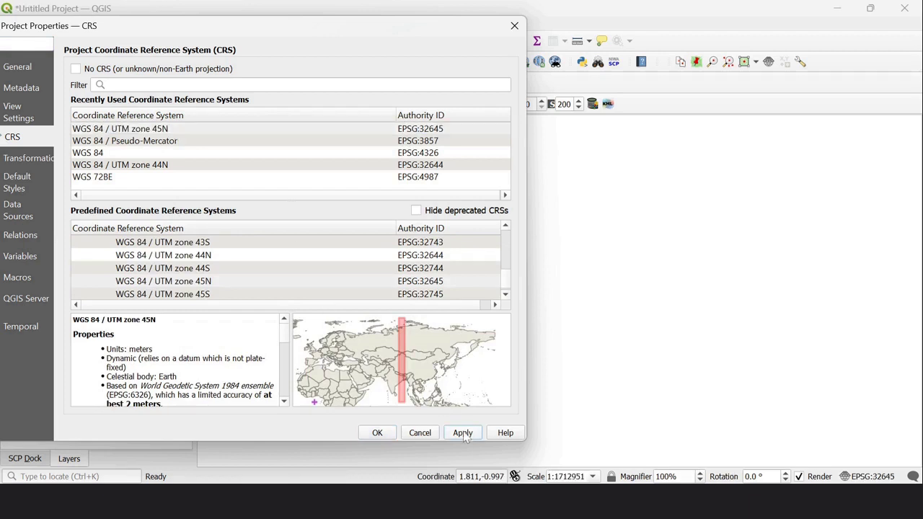
left_click(386, 435)
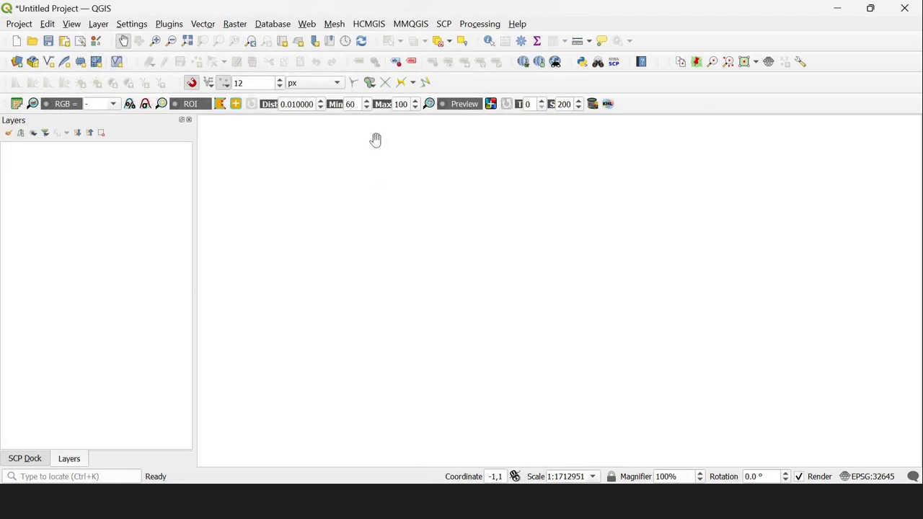
- Add the HCMGIS Google Satellite basemap and zoom to the Bay of Bengal coastline
left_click(373, 25)
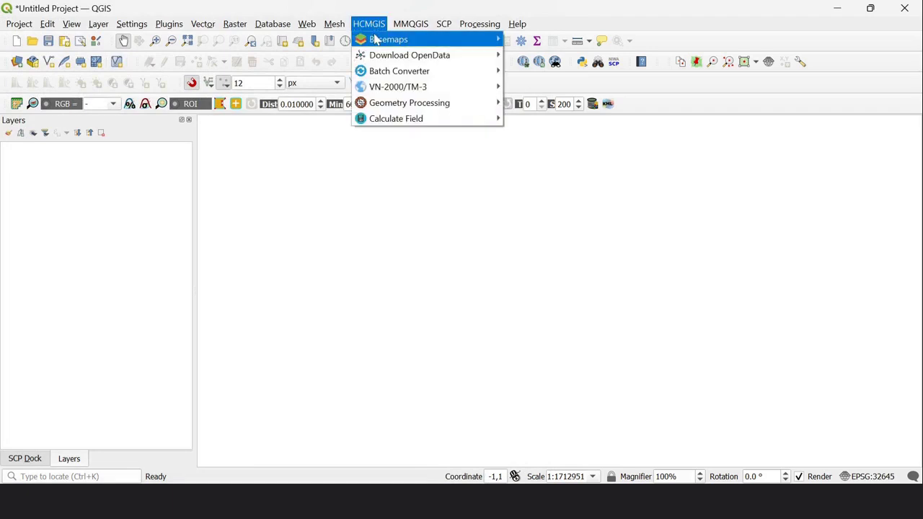
mouse_move(404, 39)
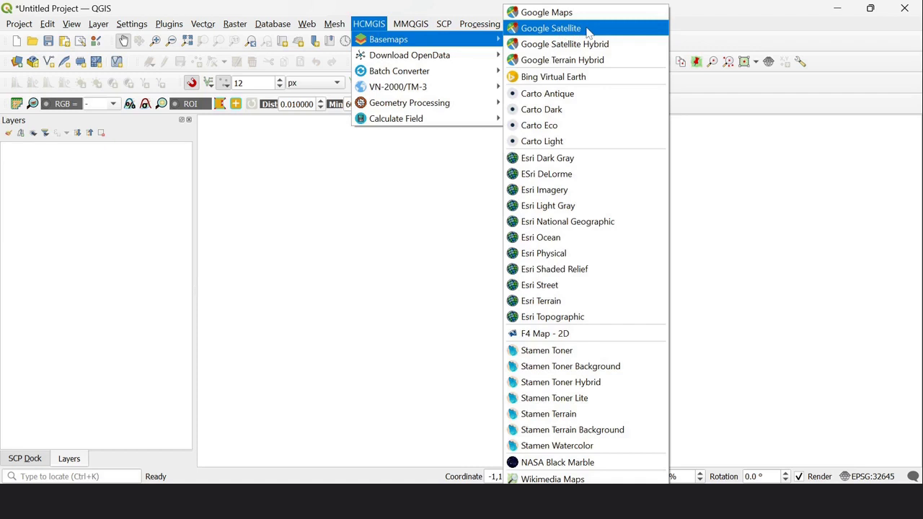
left_click(588, 32)
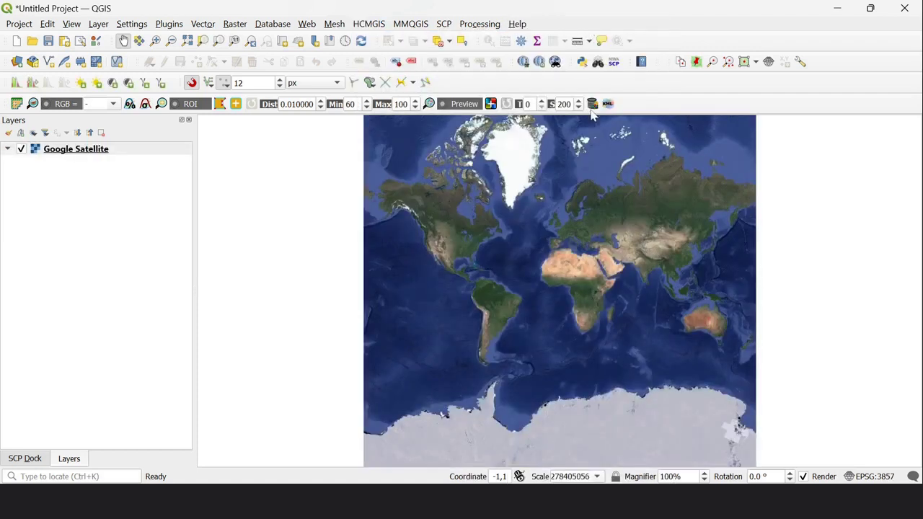
scroll(653, 265, "up", 2)
scroll(652, 265, "up", 1)
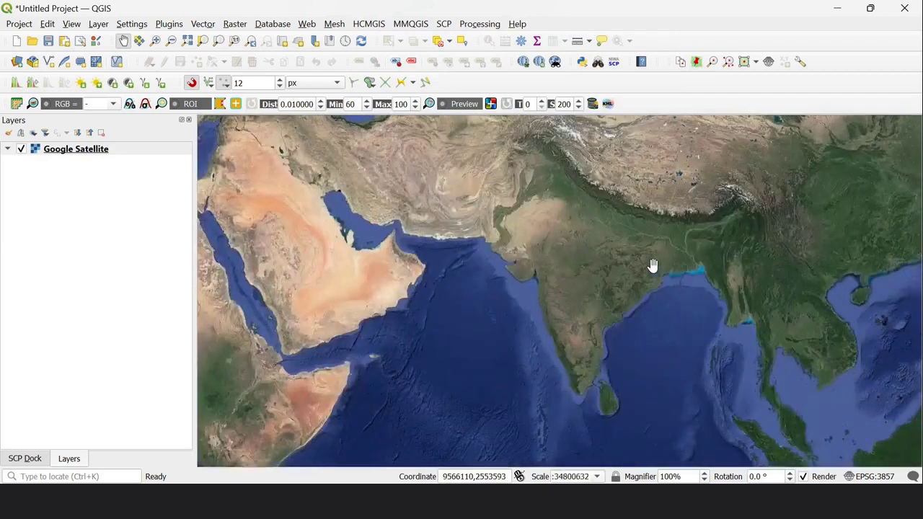
left_click_drag(664, 269, 542, 280)
scroll(548, 281, "up", 2)
scroll(550, 281, "up", 1)
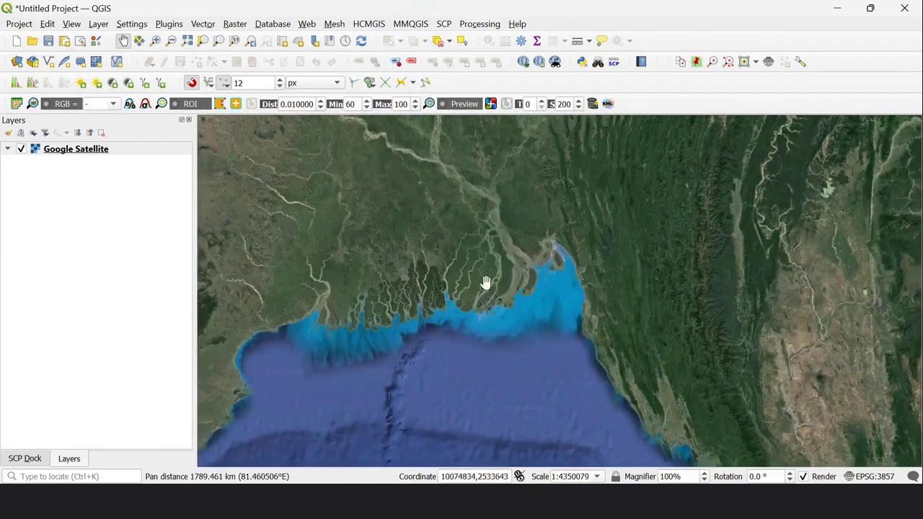
left_click_drag(399, 226, 450, 241)
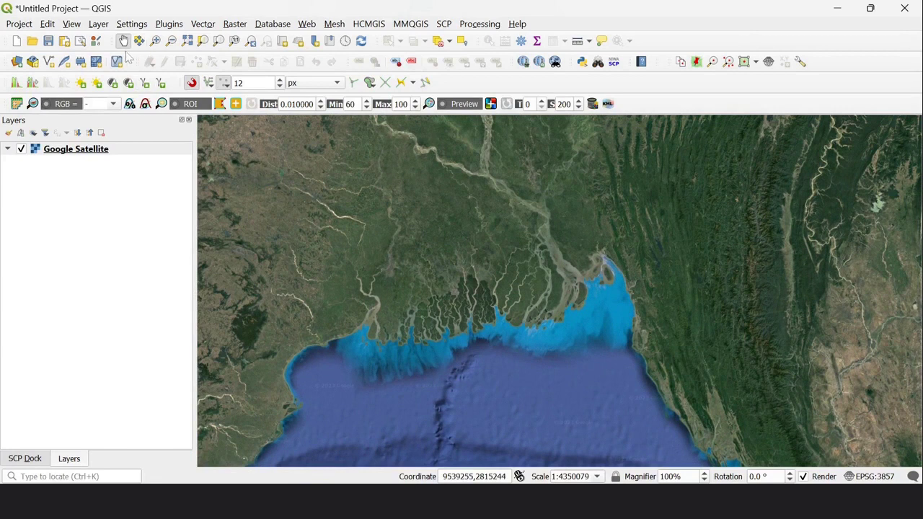
- Choose Points_UTM_CSV as a delimited text source in the Data Source Manager
left_click(99, 24)
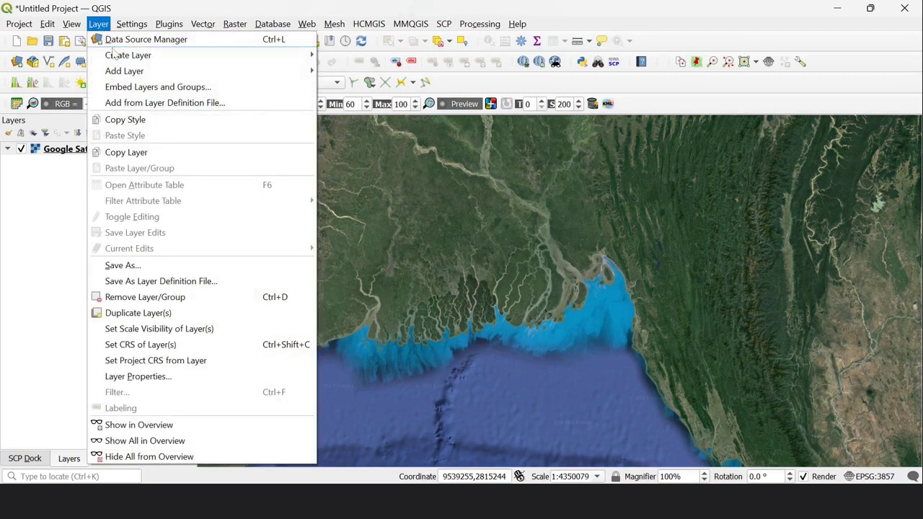
mouse_move(124, 70)
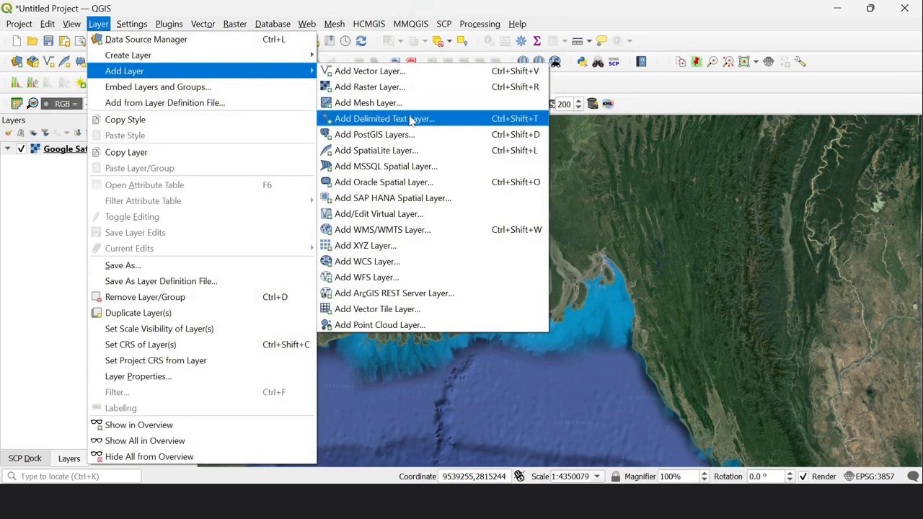
left_click(410, 119)
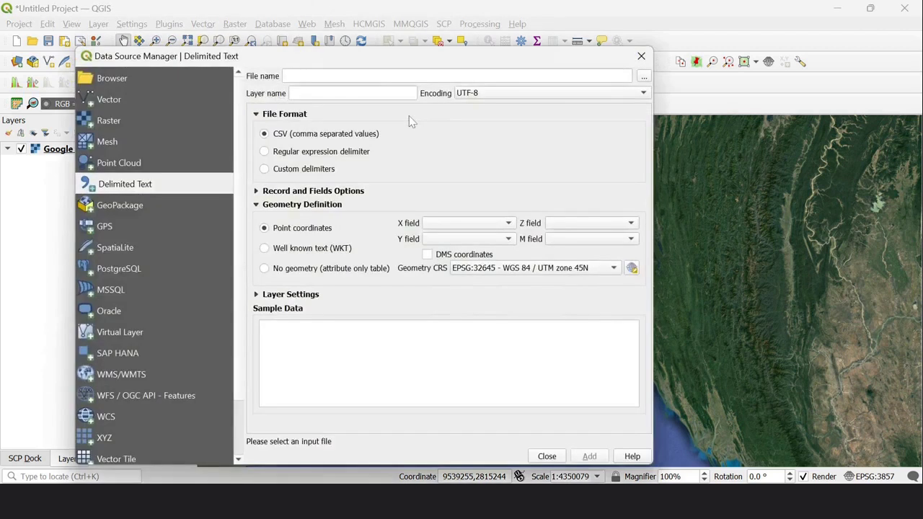
left_click(644, 77)
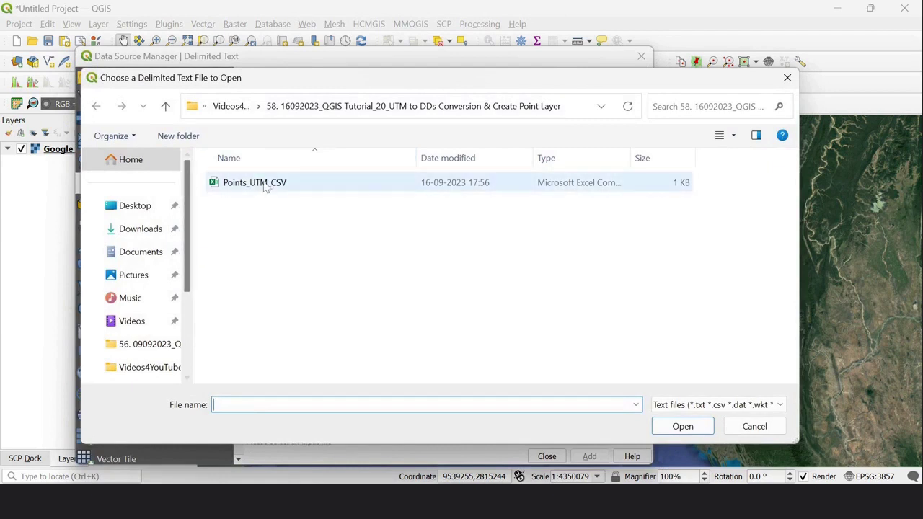
left_click(266, 185)
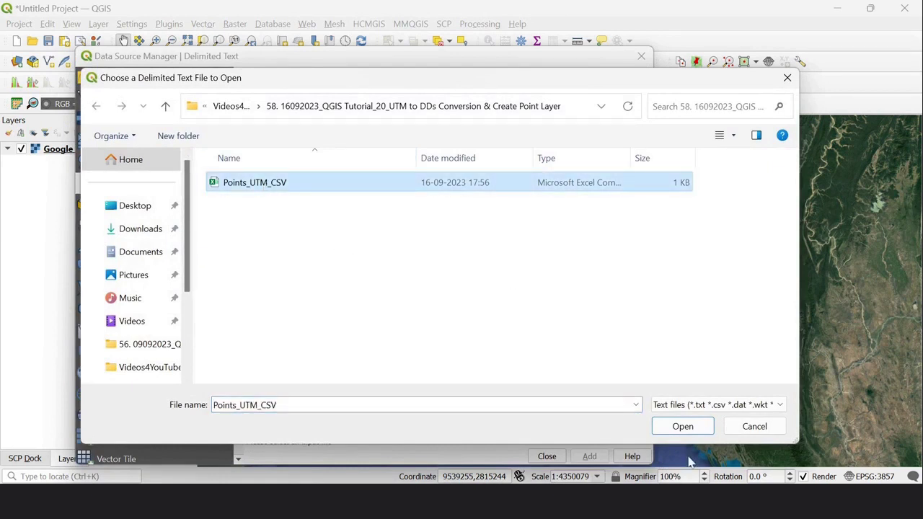
left_click(691, 427)
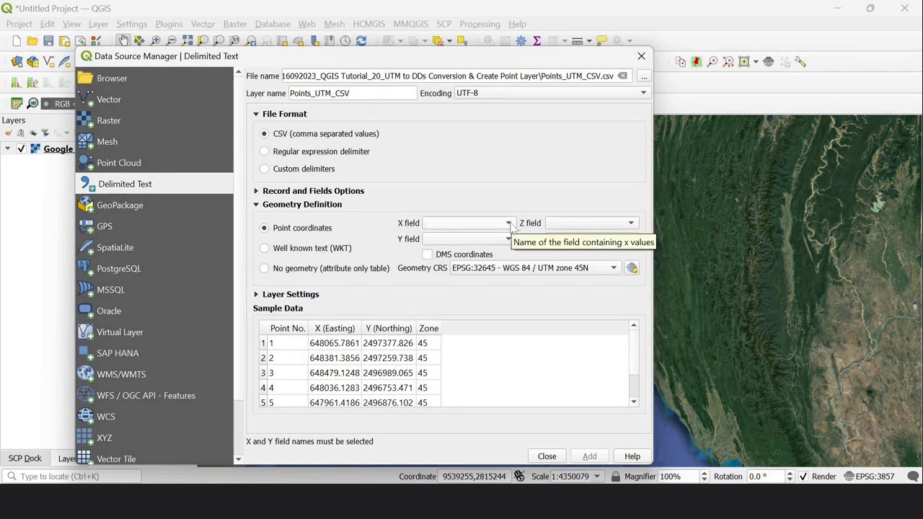
- Map X to Easting and Y to Northing, then add the point layer
left_click(508, 225)
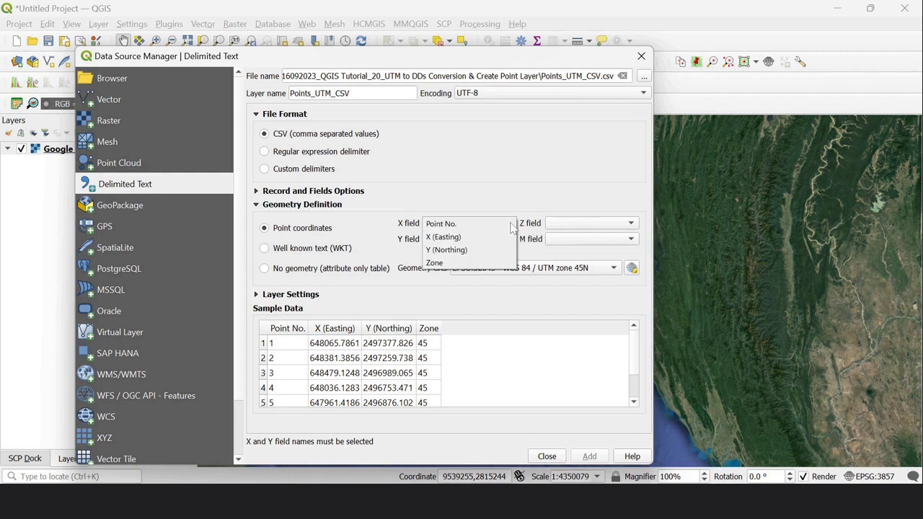
left_click(474, 241)
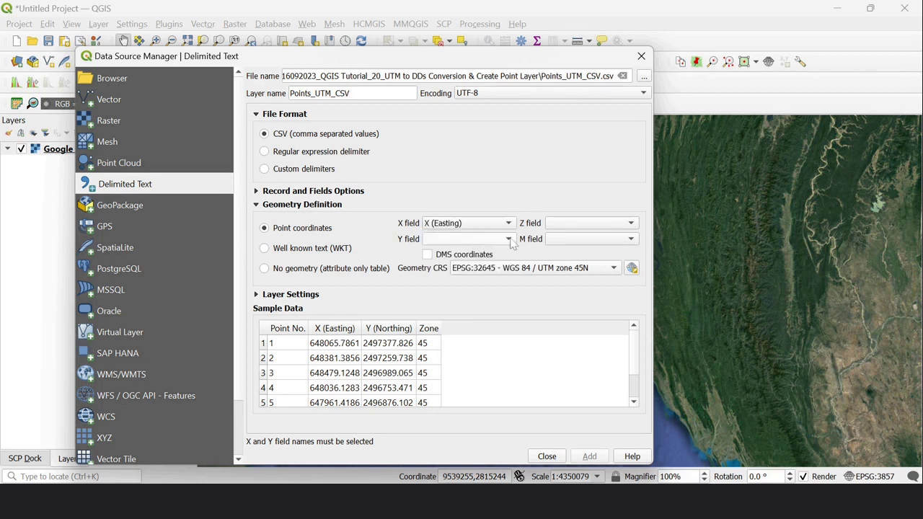
left_click(503, 240)
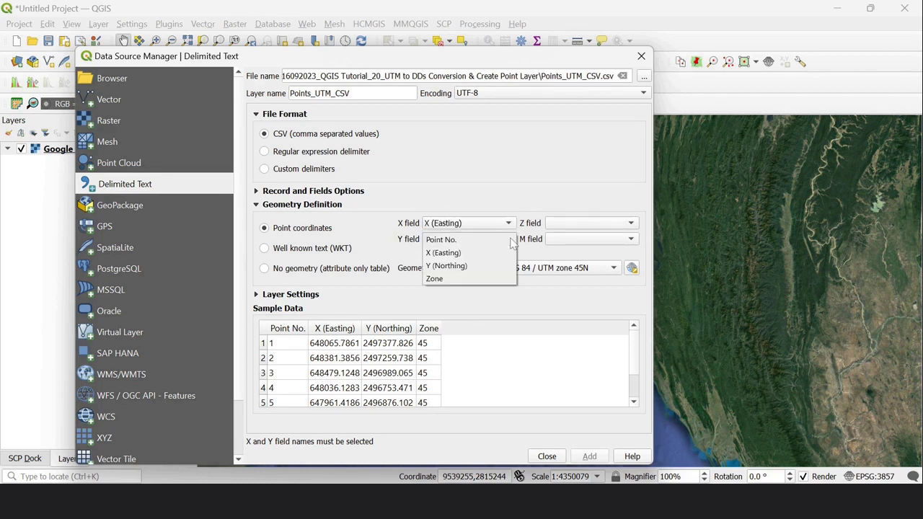
left_click(475, 267)
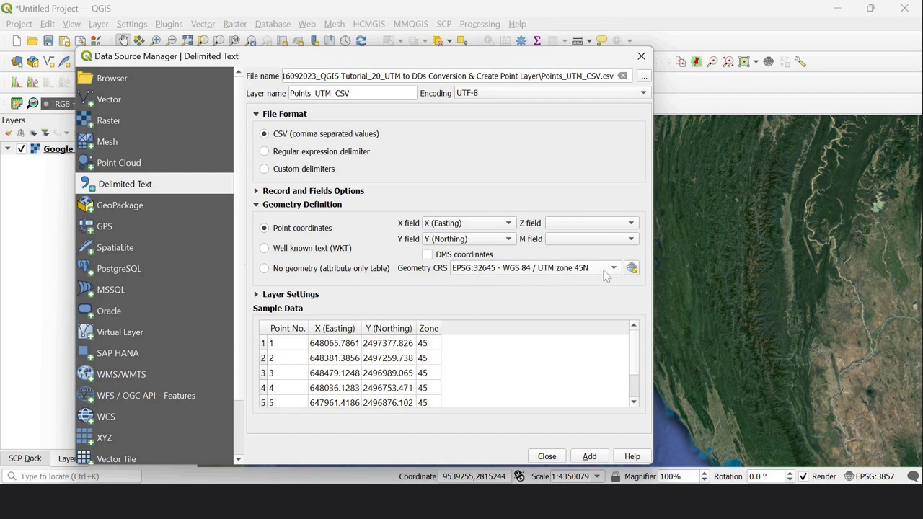
left_click(588, 458)
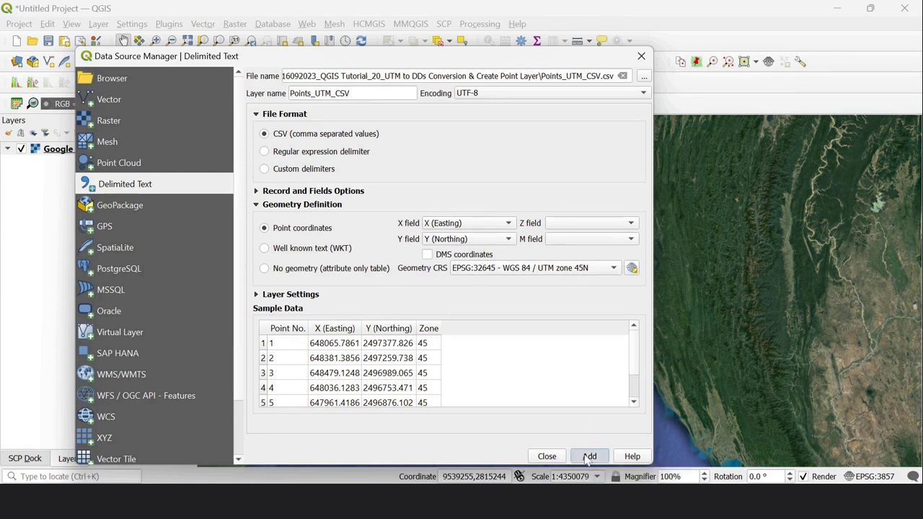
left_click(547, 456)
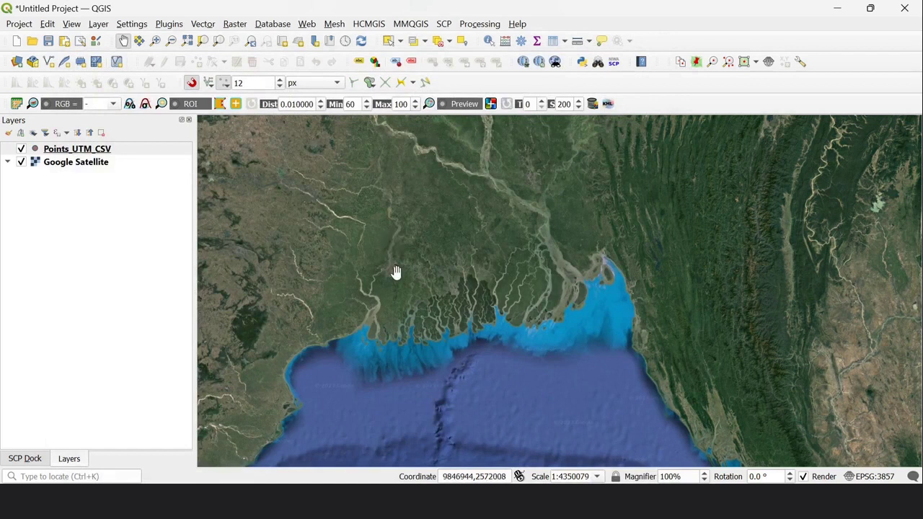
- Zoom and pan until the six points along the lake shoreline fill the map
scroll(396, 272, "up", 4)
left_click_drag(392, 222, 404, 301)
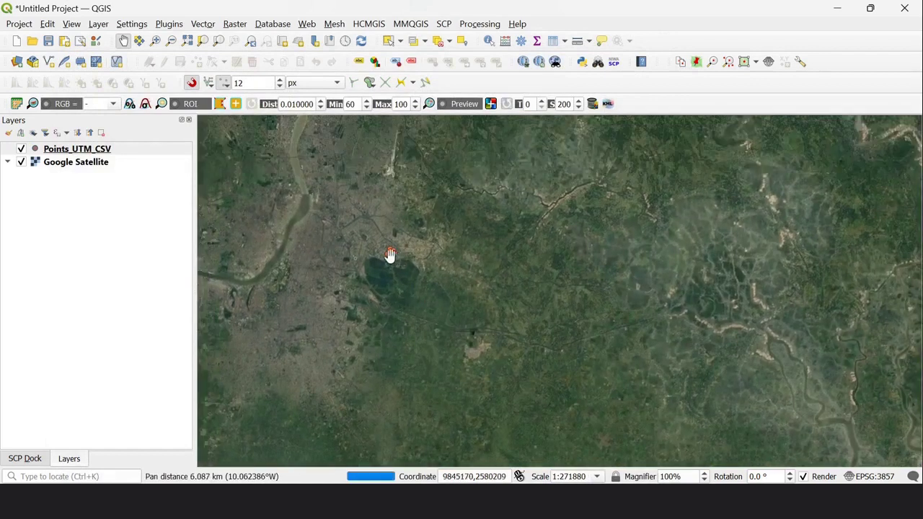
scroll(393, 260, "up", 4)
scroll(405, 260, "up", 1)
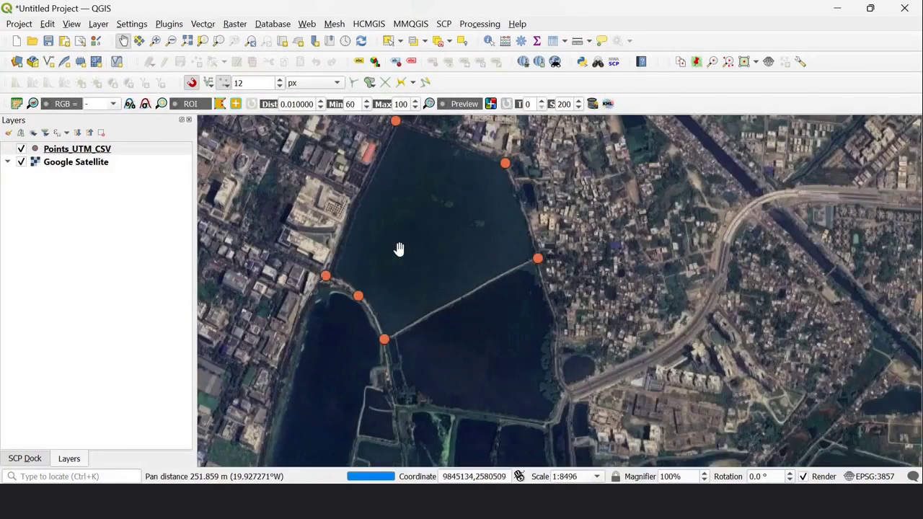
left_click_drag(408, 243, 409, 253)
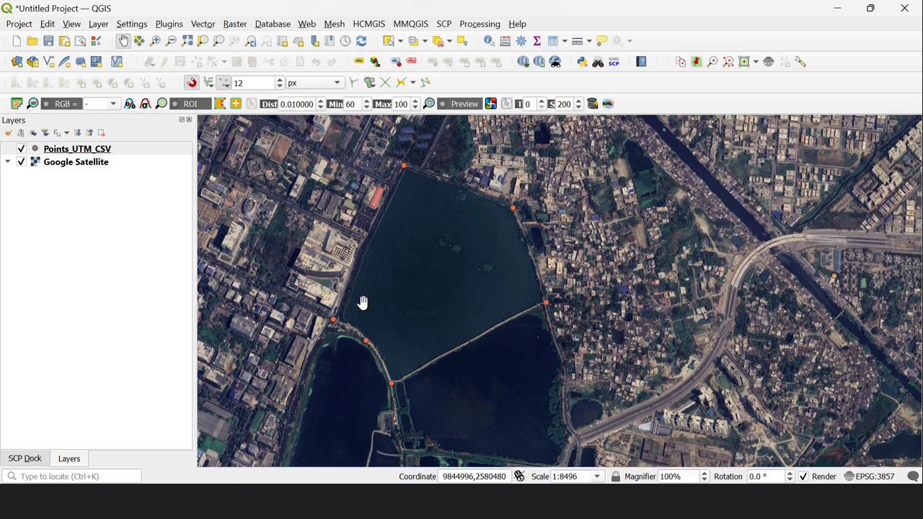
- Set up a Save Features As export of Points_UTM_CSV to the CSV file Points_UTM-DD_CSV
right_click(99, 154)
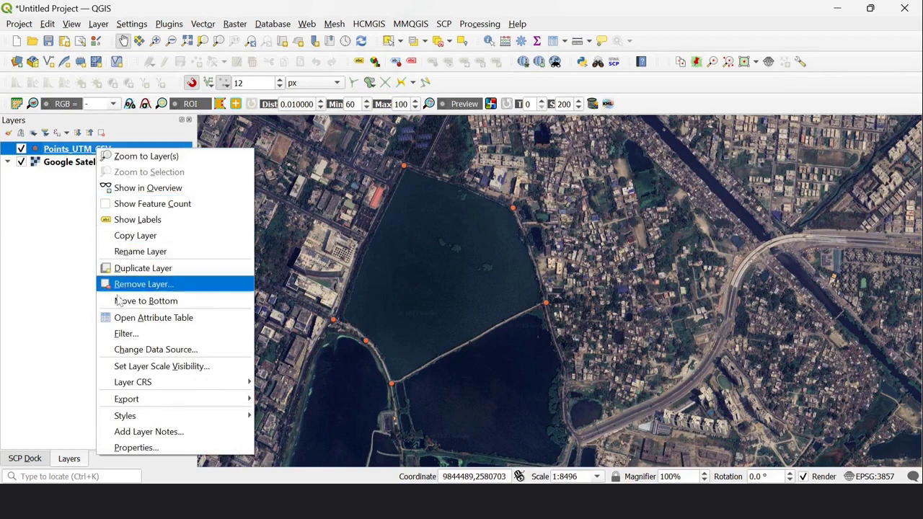
mouse_move(127, 398)
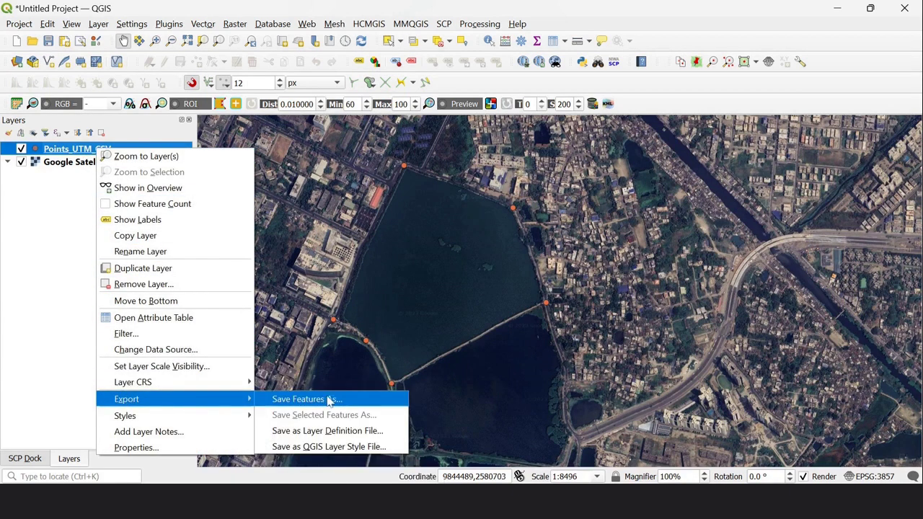
left_click(355, 401)
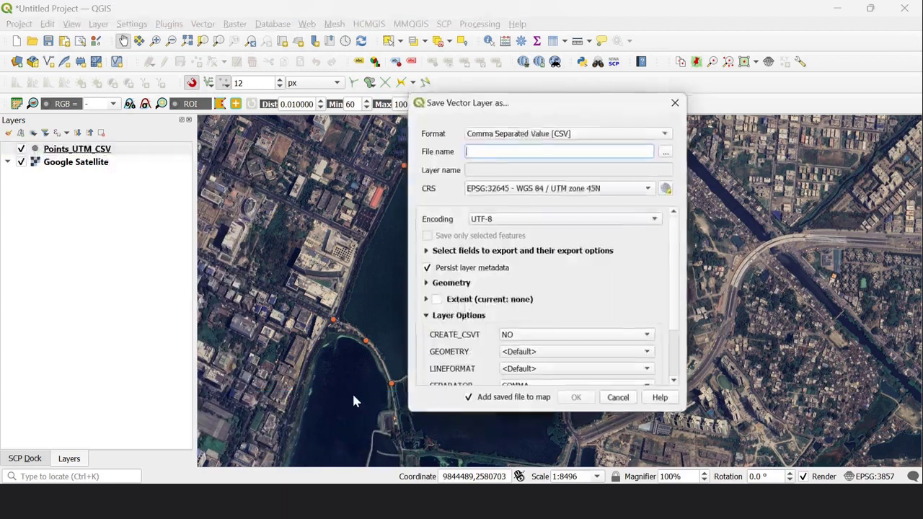
left_click(669, 150)
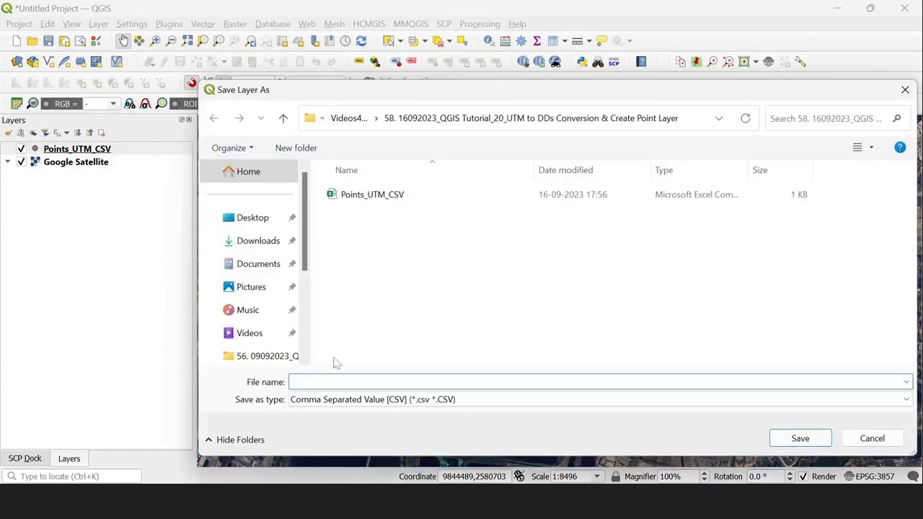
left_click(368, 194)
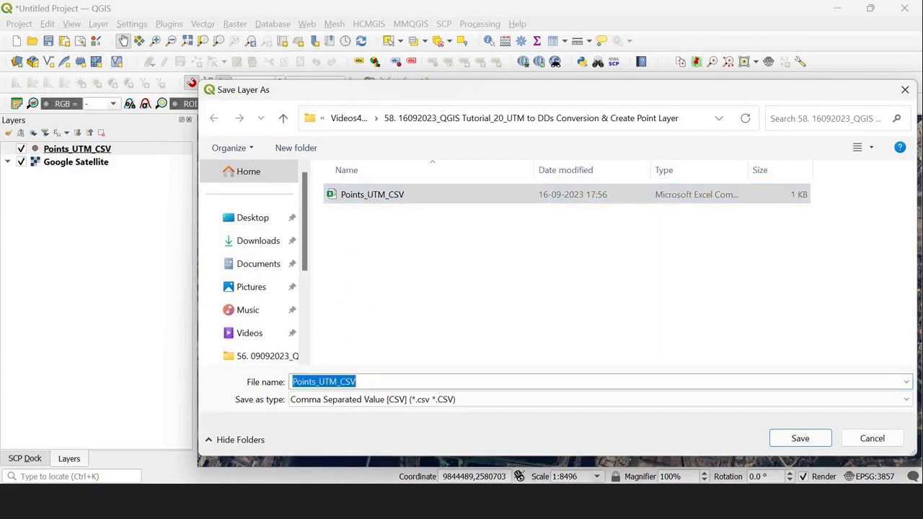
double_click(324, 381)
left_click(340, 381)
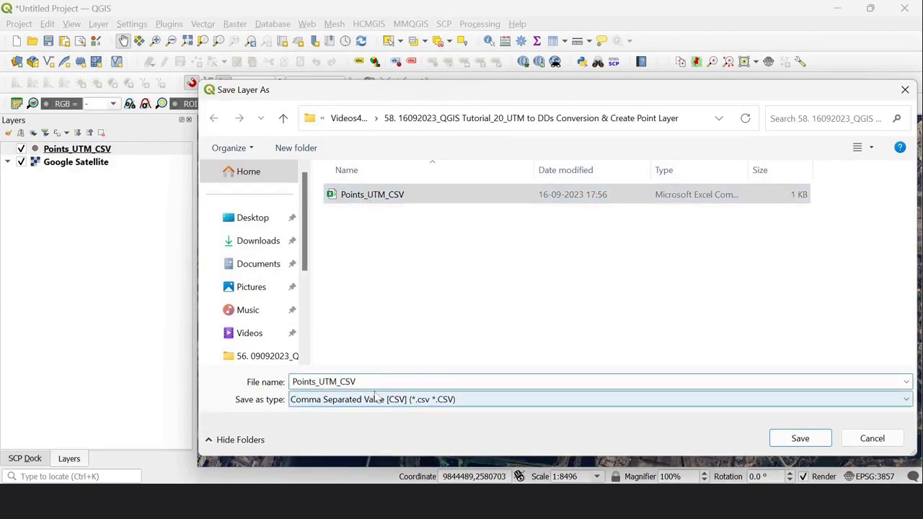
key("Delete")
type("-")
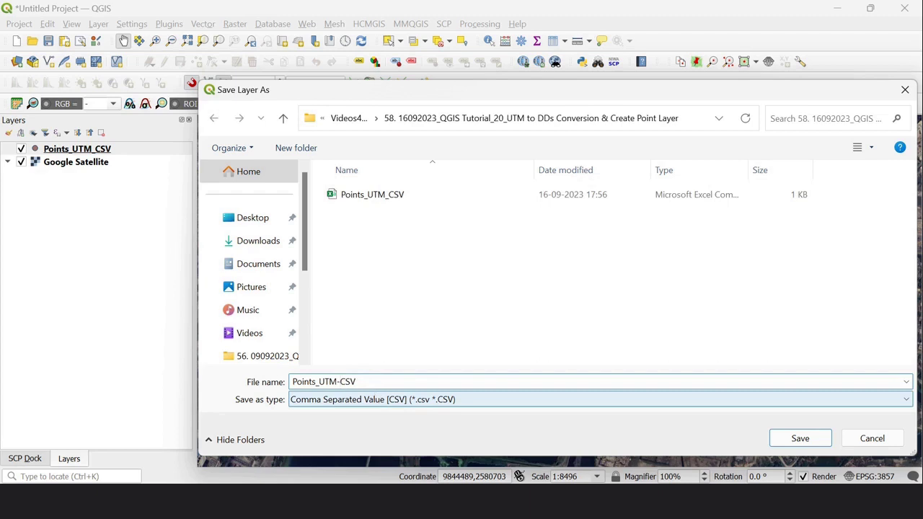
type("DD")
type("_")
left_click(800, 437)
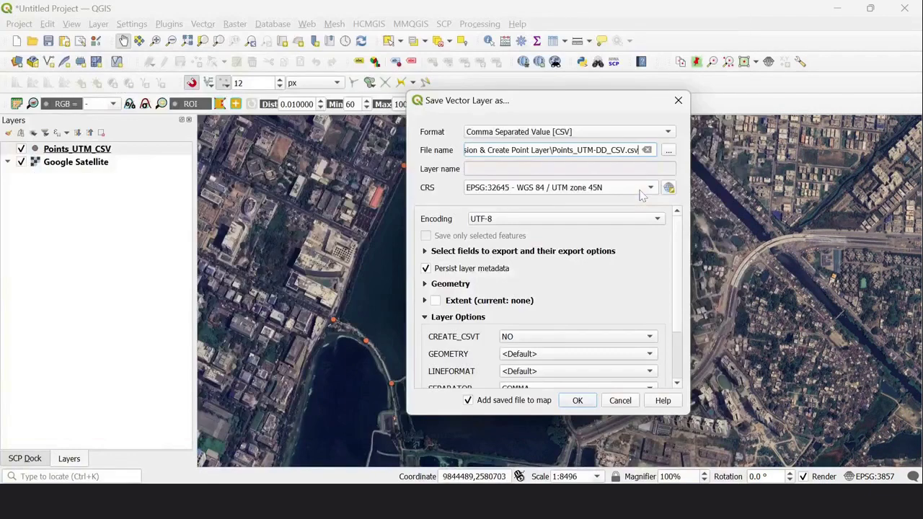
- Export with CRS EPSG:4326 - WGS 84 and GEOMETRY layer option AS_XY
left_click(641, 193)
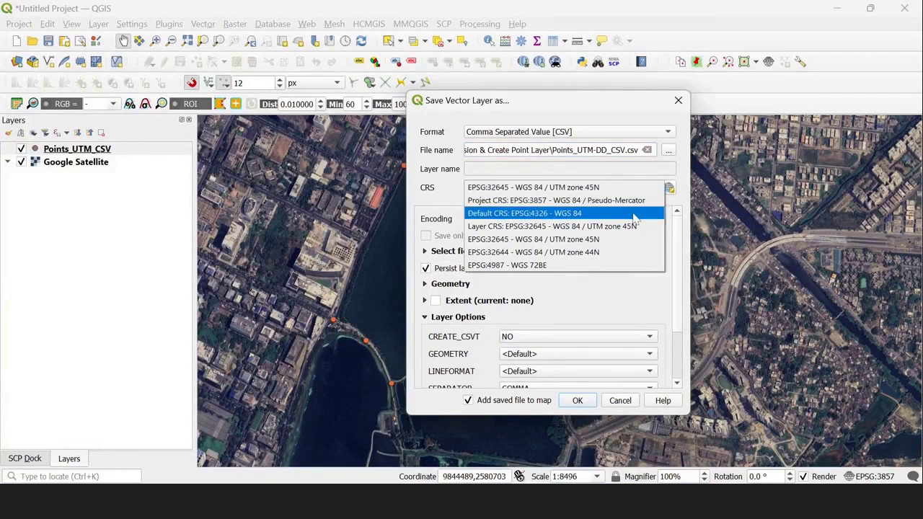
left_click(624, 213)
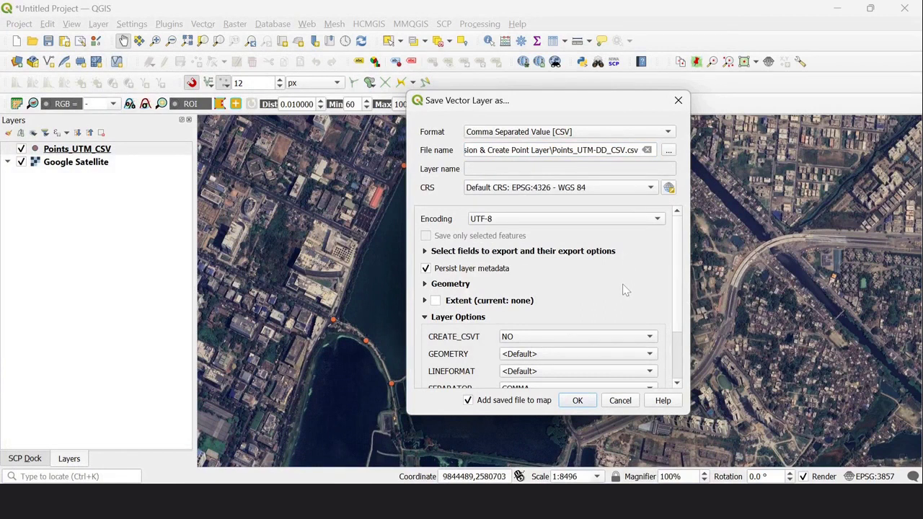
scroll(624, 288, "down", 2)
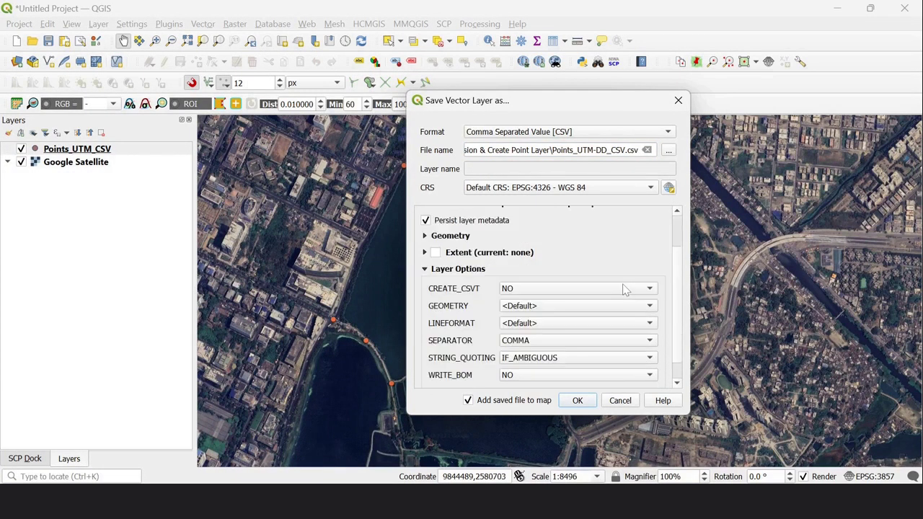
left_click(637, 307)
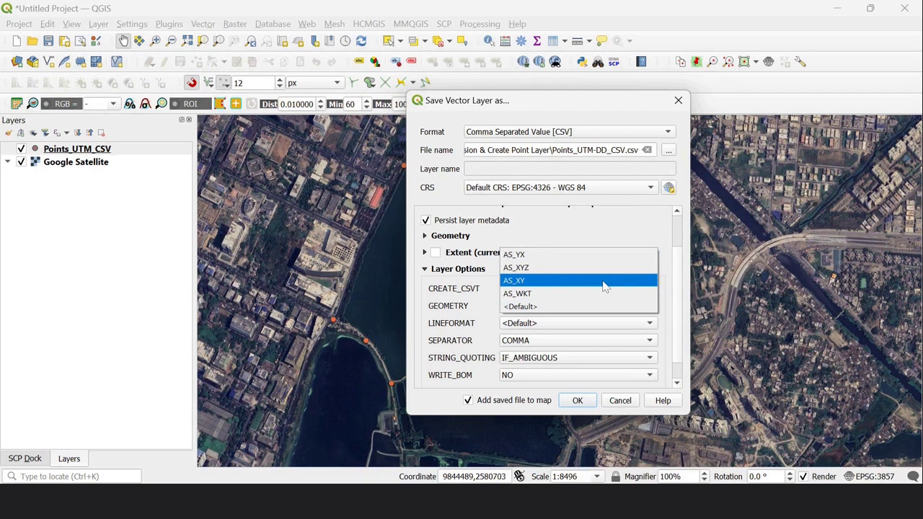
left_click(605, 280)
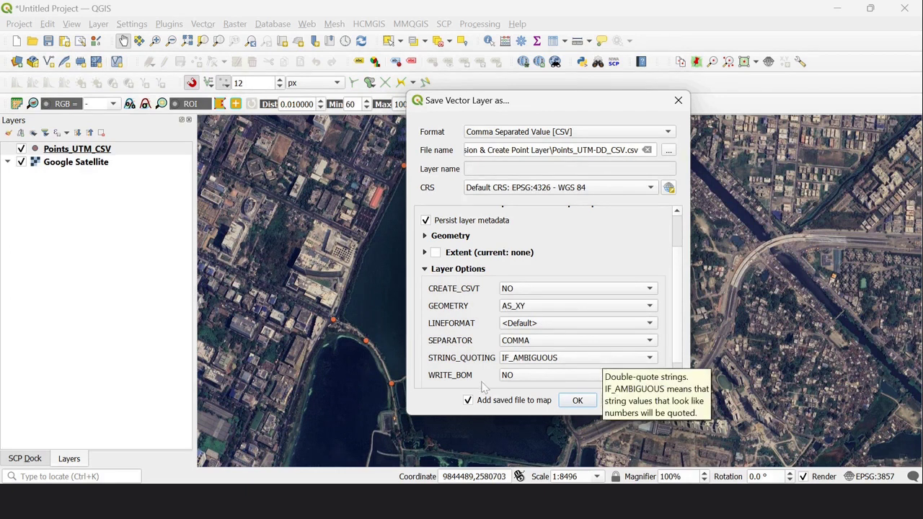
left_click(578, 401)
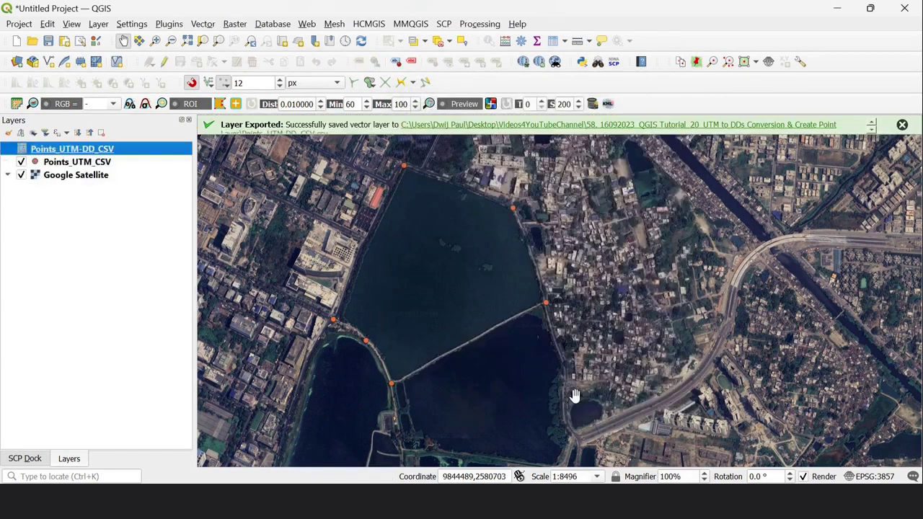
- Open the Points_UTM-DD_CSV attribute table to view its decimal-degree X and Y columns
right_click(116, 152)
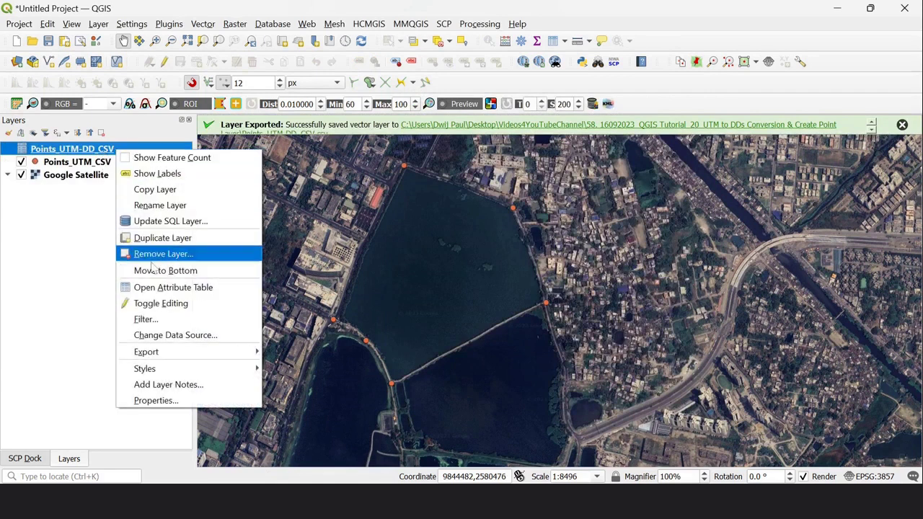
left_click(154, 288)
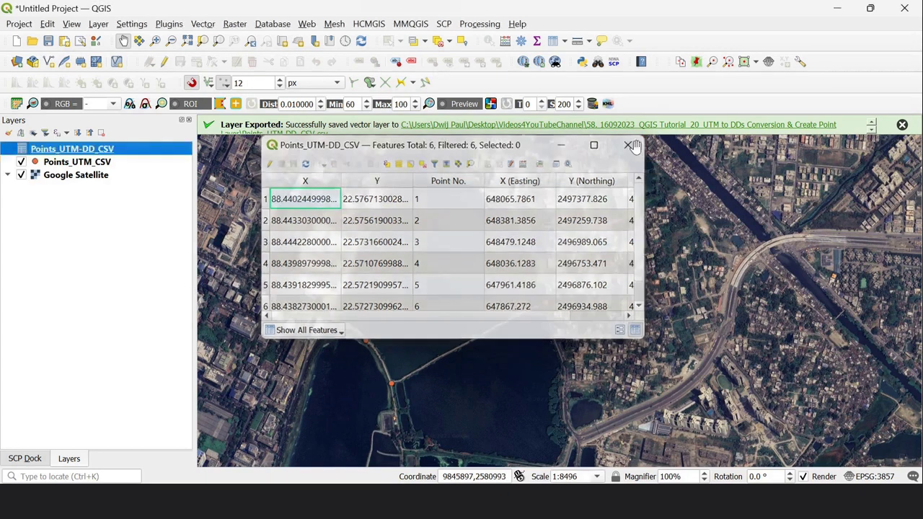
- Close the attribute table and open Points_UTM-DD_CSV from the tutorial folder
left_click(638, 151)
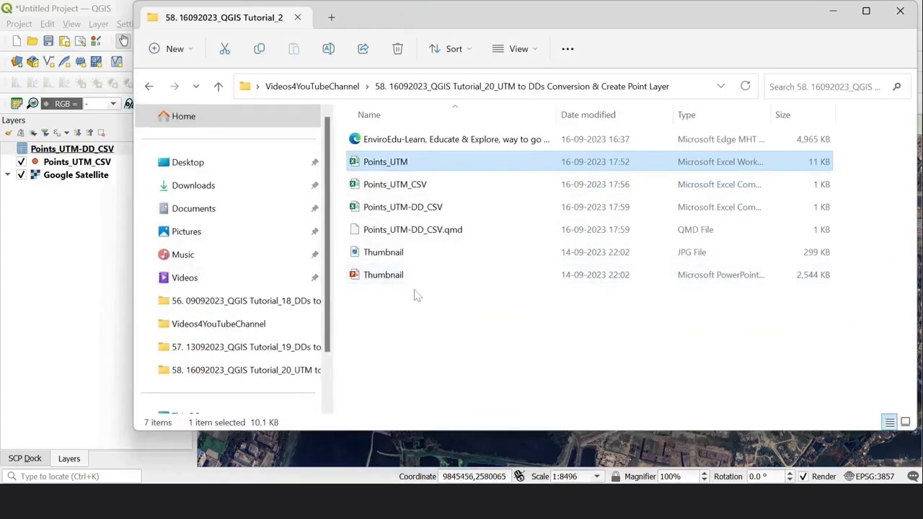
double_click(412, 209)
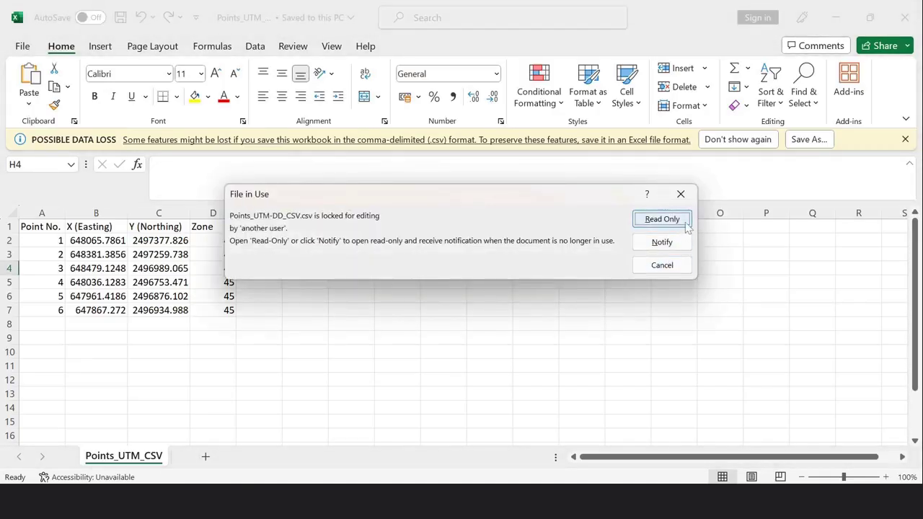
- Open the CSV read-only, inspect the X and Y columns, close it, and return to QGIS
left_click(663, 220)
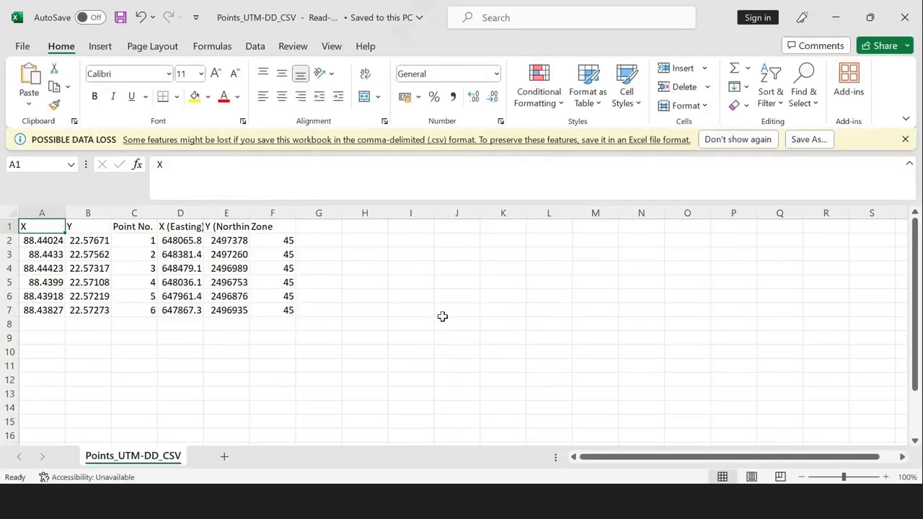
left_click(48, 213)
left_click(83, 212)
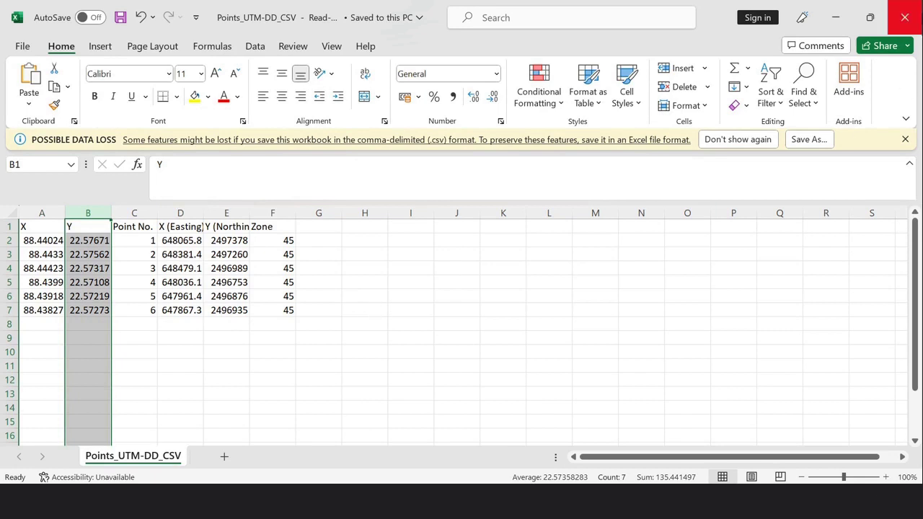
left_click(907, 17)
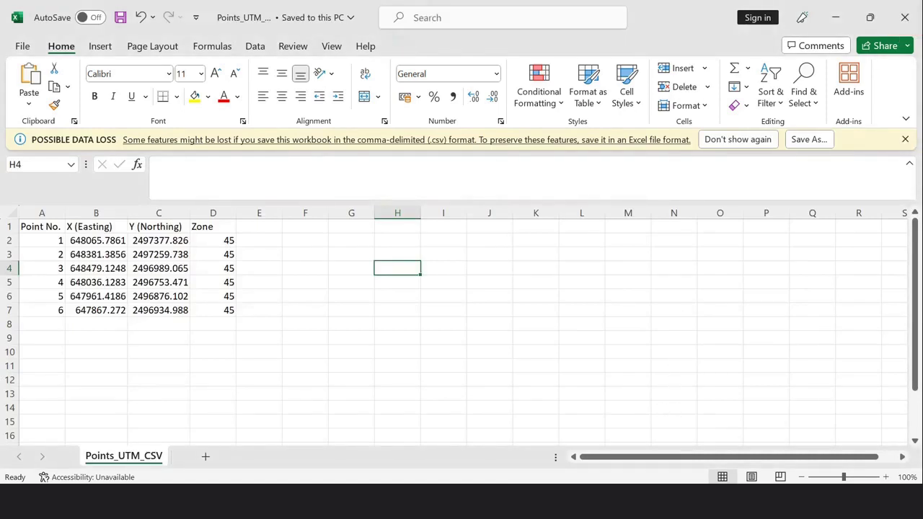
key("alt+Tab")
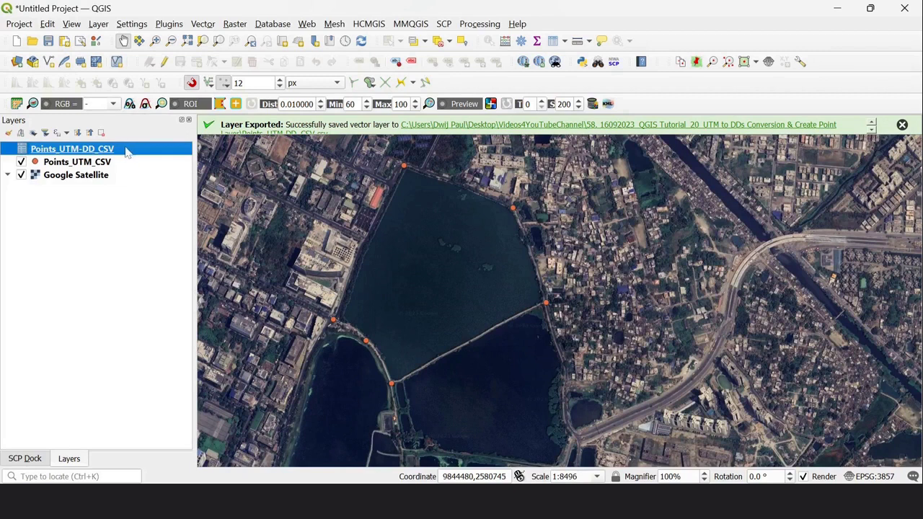
- Remove the Points_UTM-DD_CSV layer from the project
left_click(94, 163)
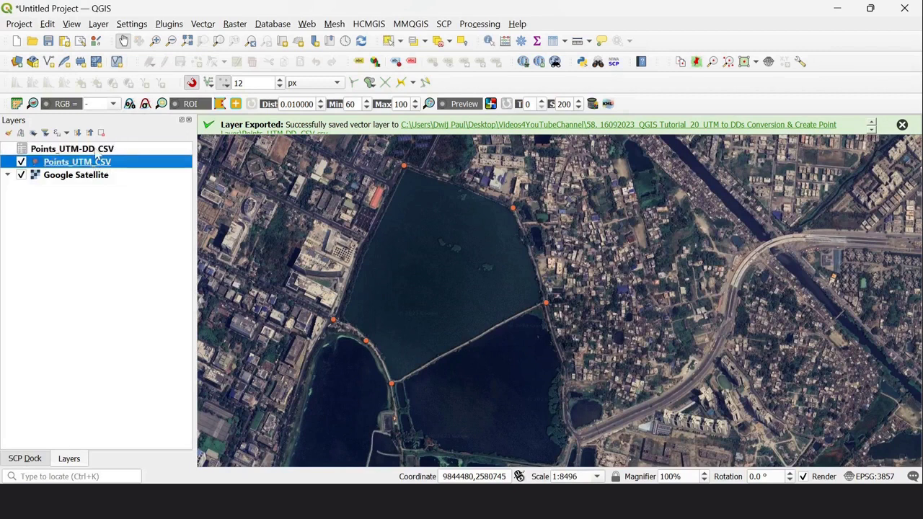
left_click(100, 134)
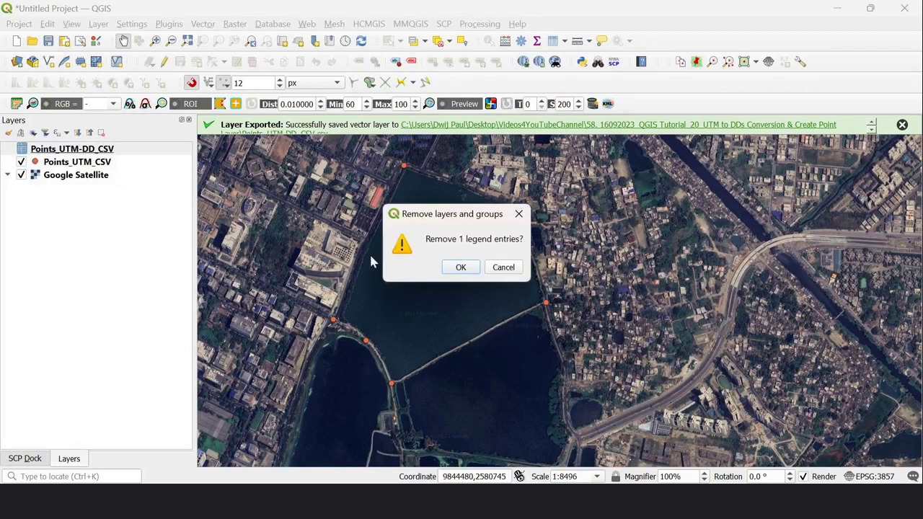
left_click(458, 266)
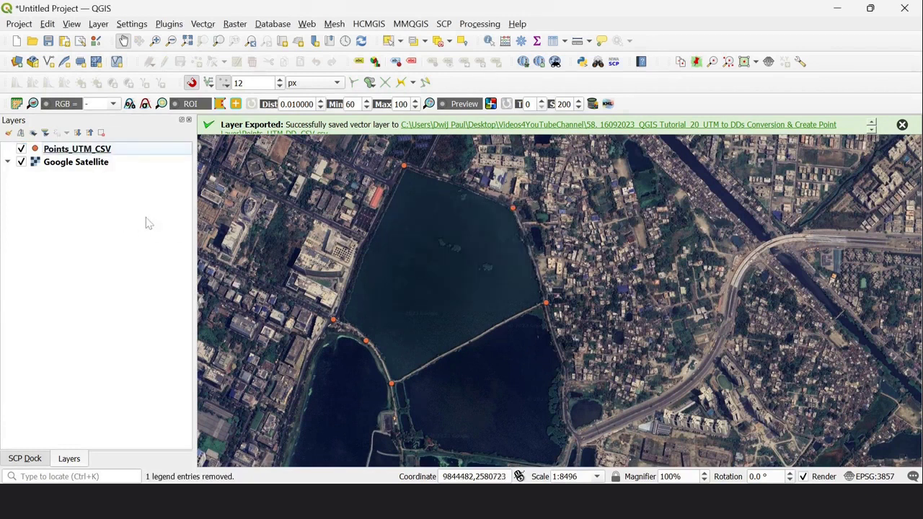
- Start saving Points_UTM_CSV features as an ESRI Shapefile and browse for a save location
right_click(121, 151)
mouse_move(150, 401)
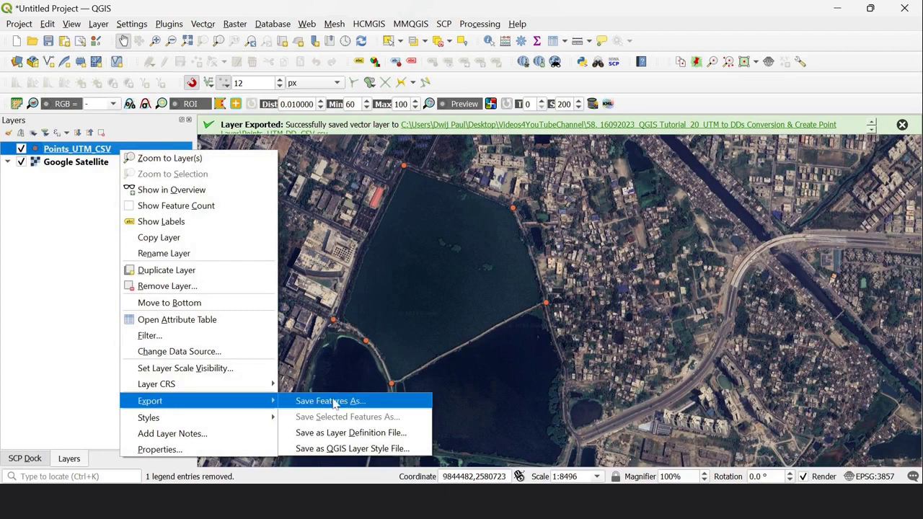
left_click(332, 401)
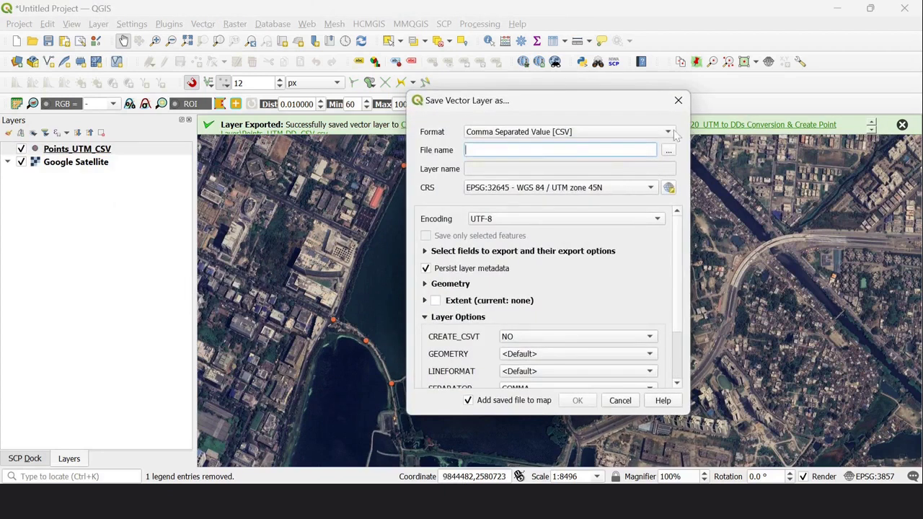
left_click(668, 132)
left_click(659, 106)
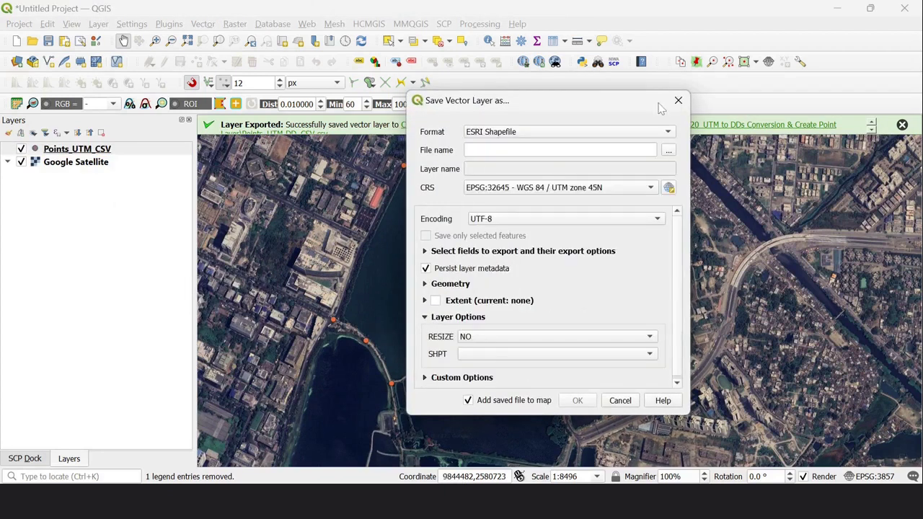
left_click(667, 151)
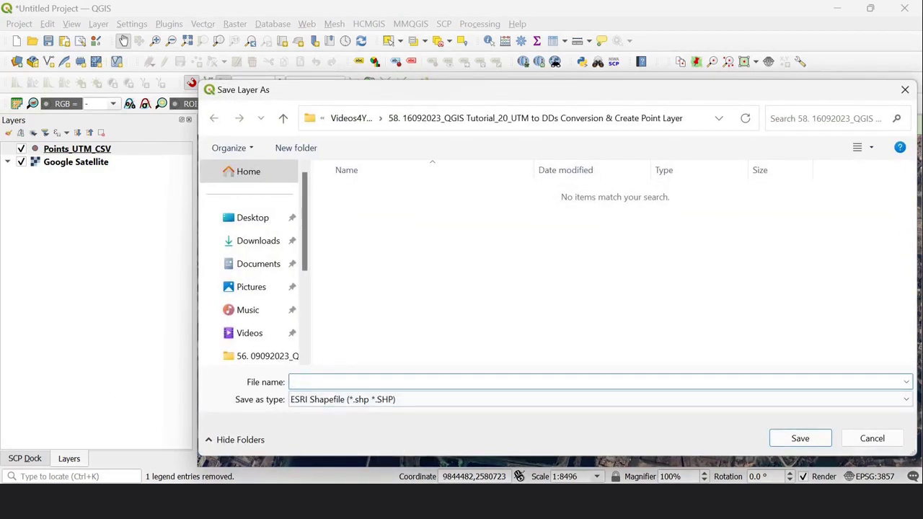
- Name the shapefile 'Location' and save it in the tutorial folder
type("Lo")
type("cation")
left_click(820, 439)
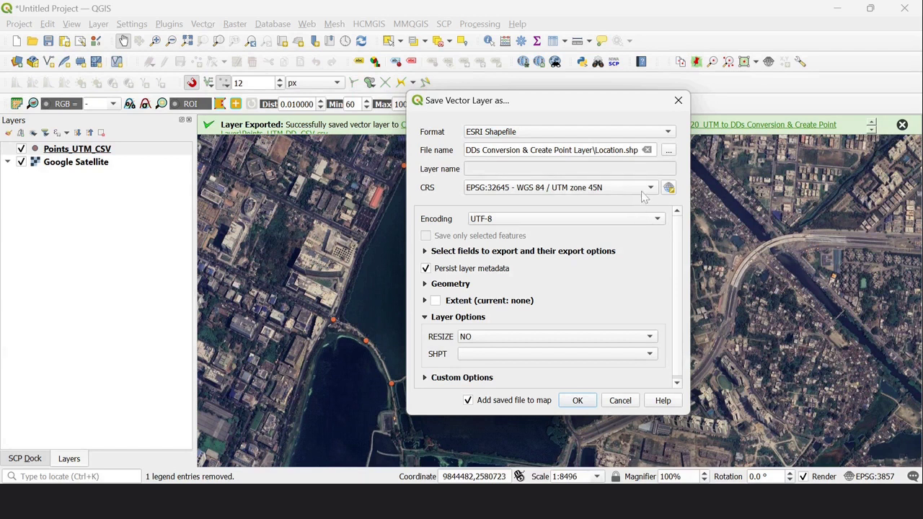
- Export the Location shapefile in WGS 84 / UTM zone 45N and add it as a layer
left_click(646, 190)
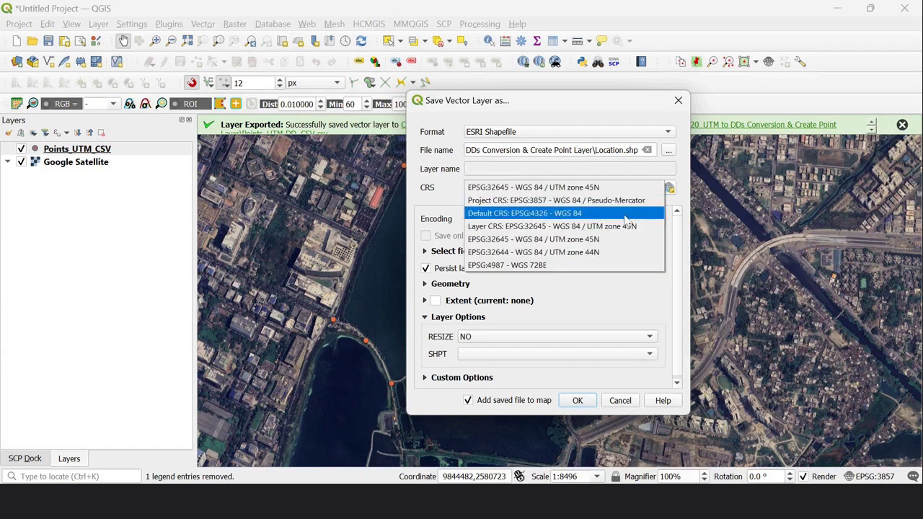
left_click(625, 216)
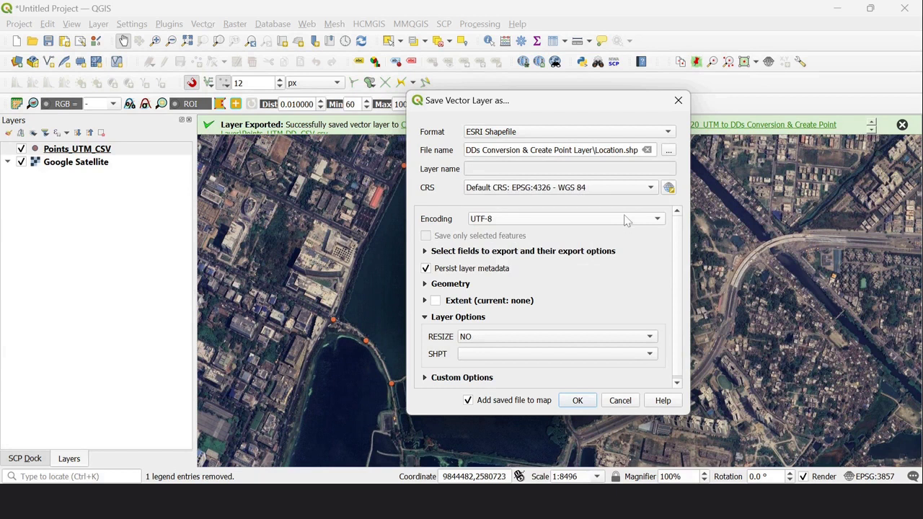
scroll(586, 288, "down", 1)
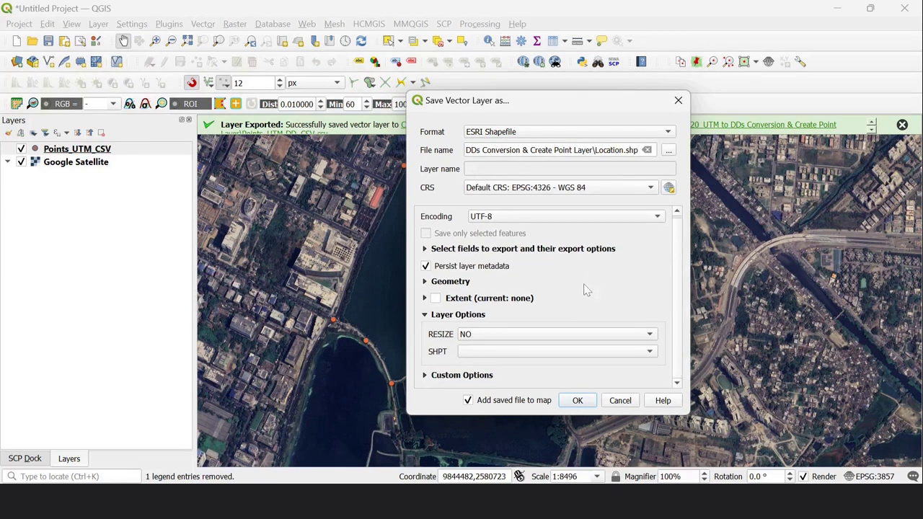
scroll(586, 288, "up", 1)
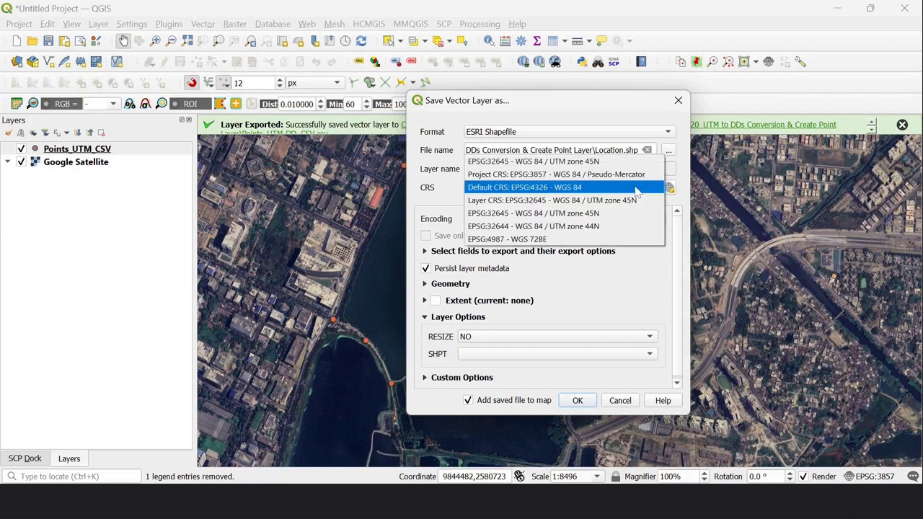
left_click(637, 200)
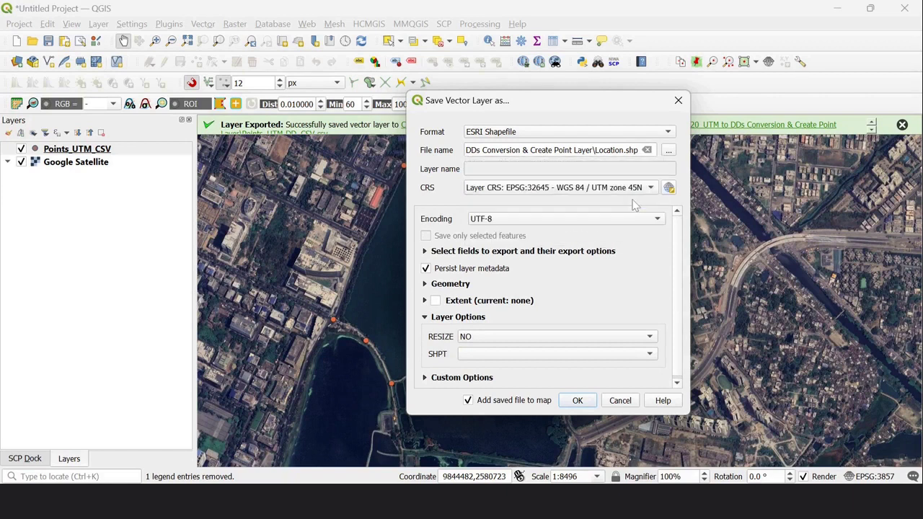
left_click(580, 400)
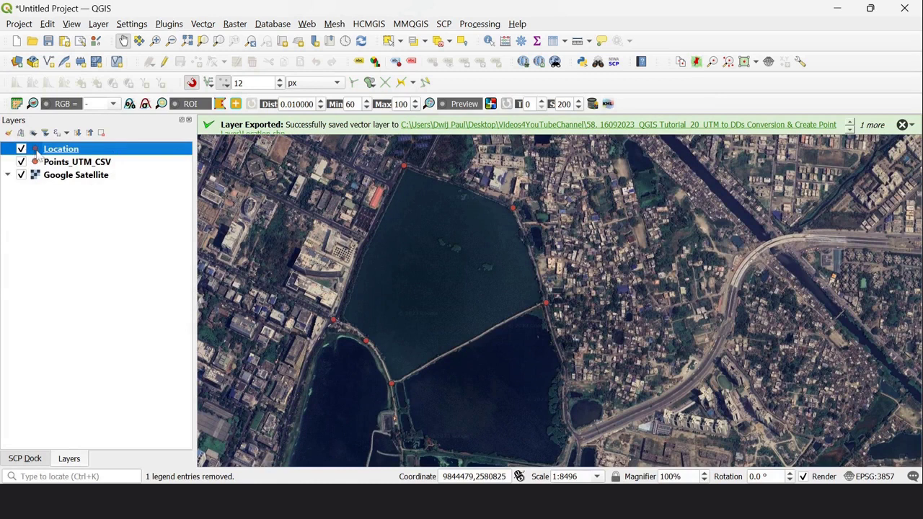
- Style the Location layer with the 'diamond red' marker symbol, about 4.4 mm
right_click(37, 152)
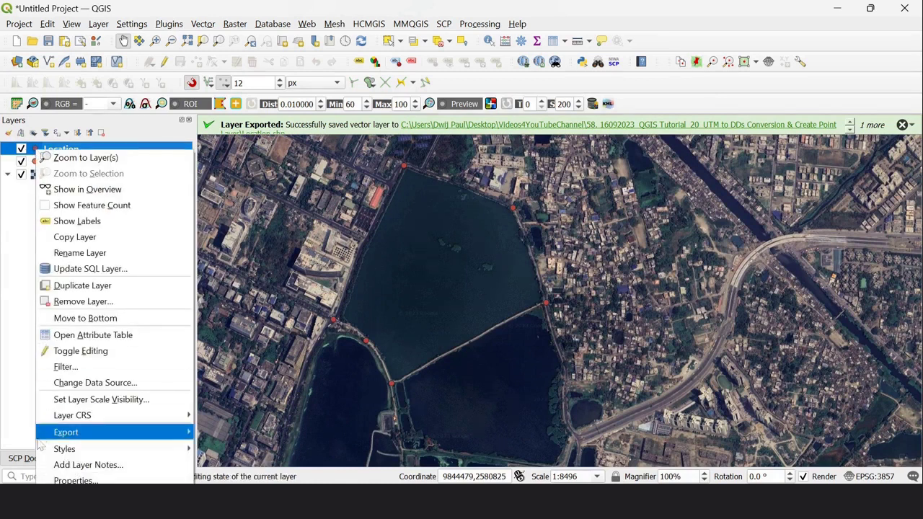
left_click(72, 480)
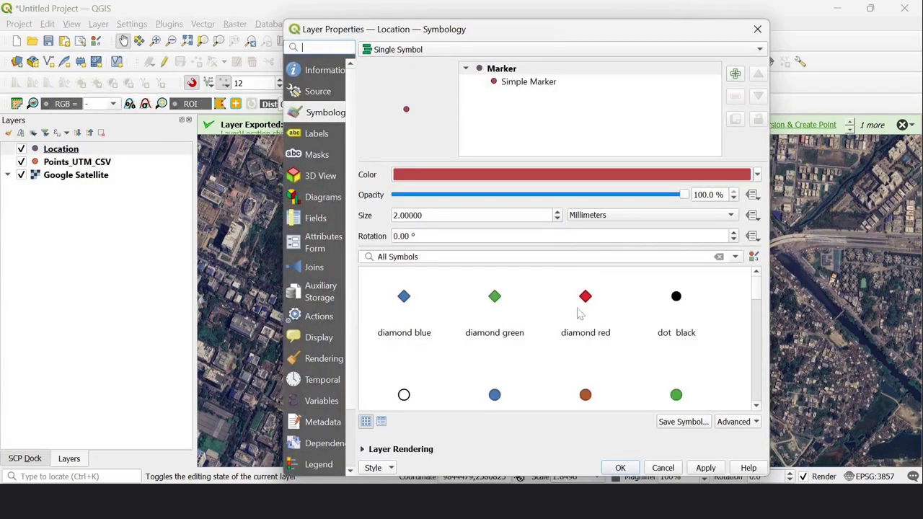
left_click(587, 302)
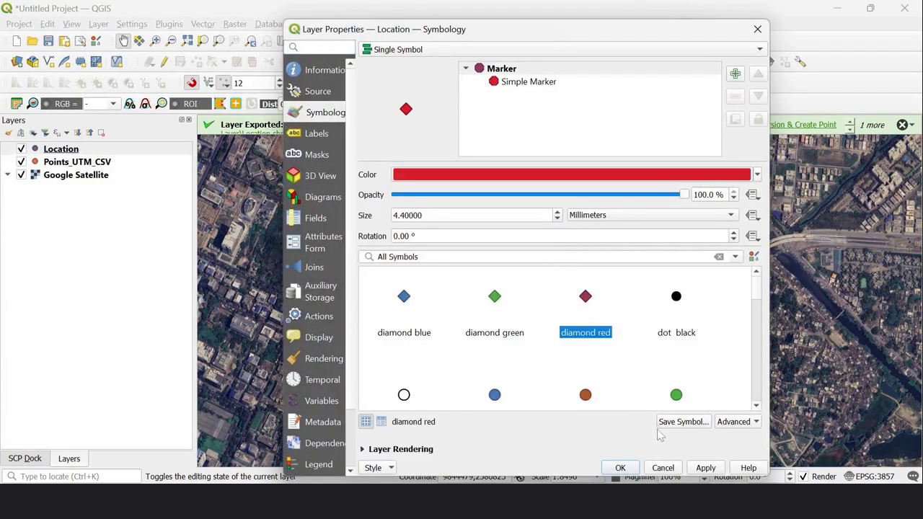
left_click(700, 469)
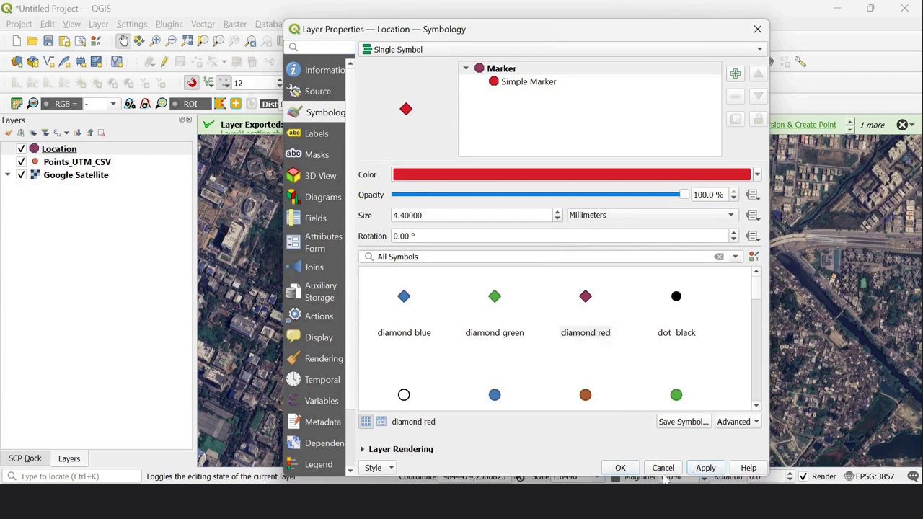
left_click(621, 468)
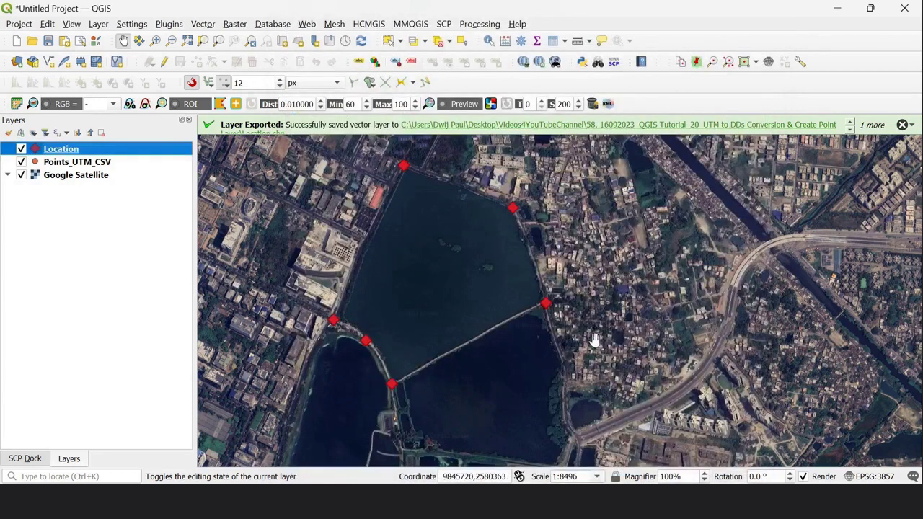